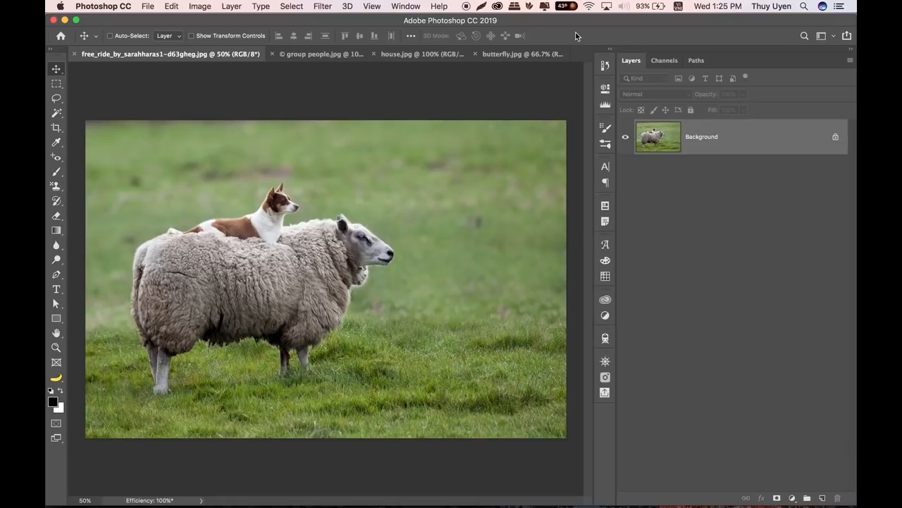
Step: Remove the sheep and dog by lassoing around them, filling the selection with Content-Aware contents, and deselecting
left_click(55, 99)
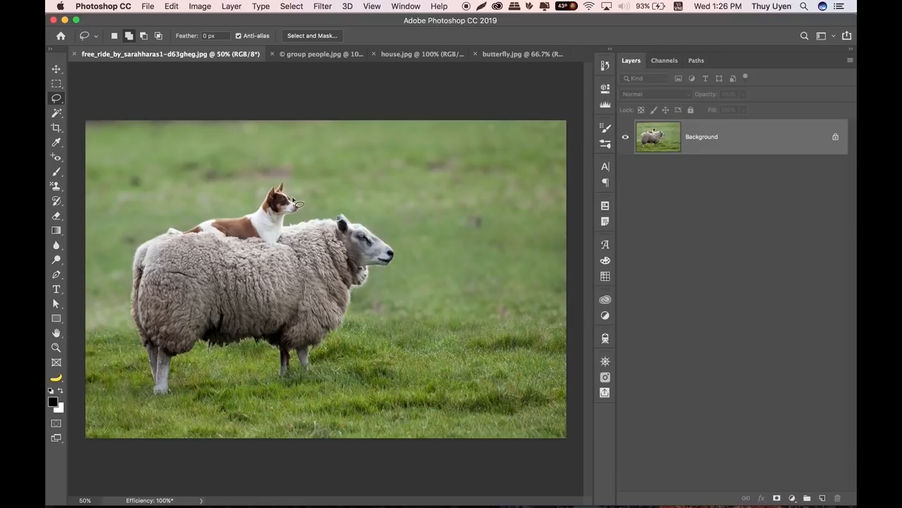
mouse_move(305, 211)
left_mouse_down()
mouse_move(296, 186)
mouse_move(182, 223)
mouse_move(128, 263)
mouse_move(117, 337)
mouse_move(152, 404)
mouse_move(227, 364)
mouse_move(218, 374)
left_mouse_up()
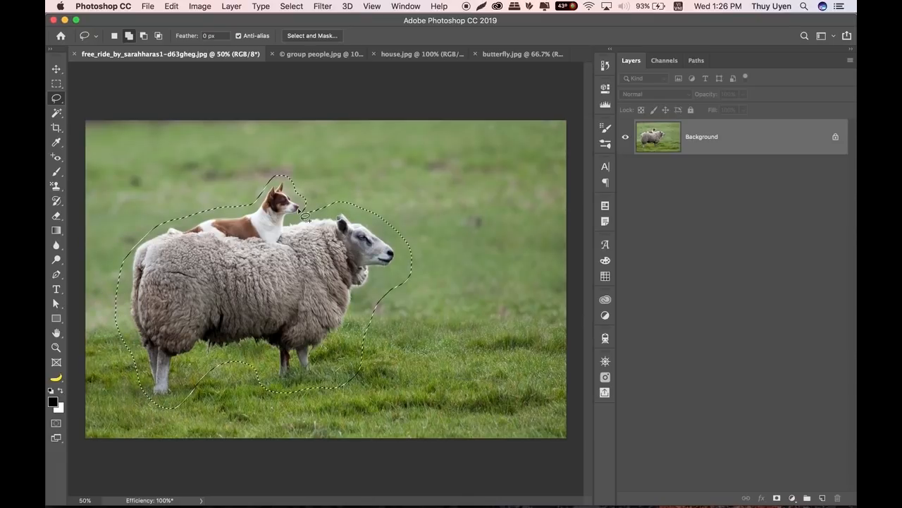
left_click(172, 6)
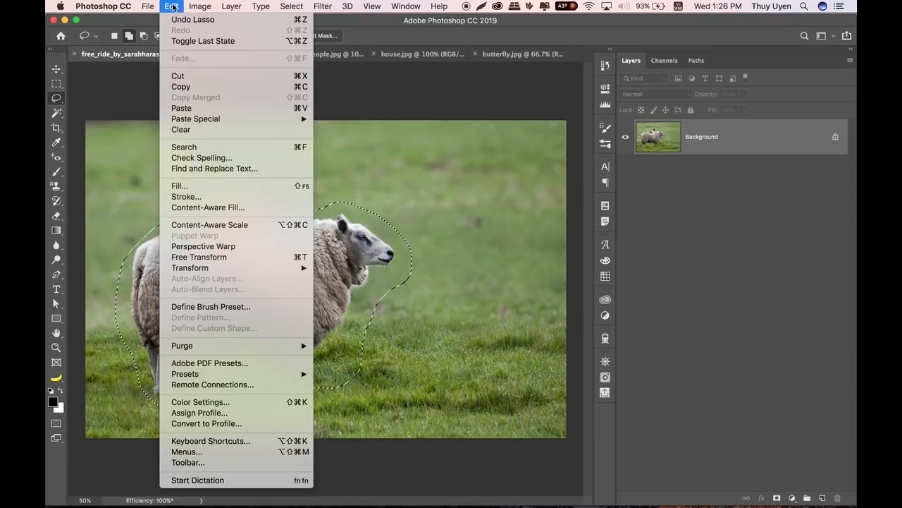
left_click(212, 185)
left_click_drag(475, 158, 480, 122)
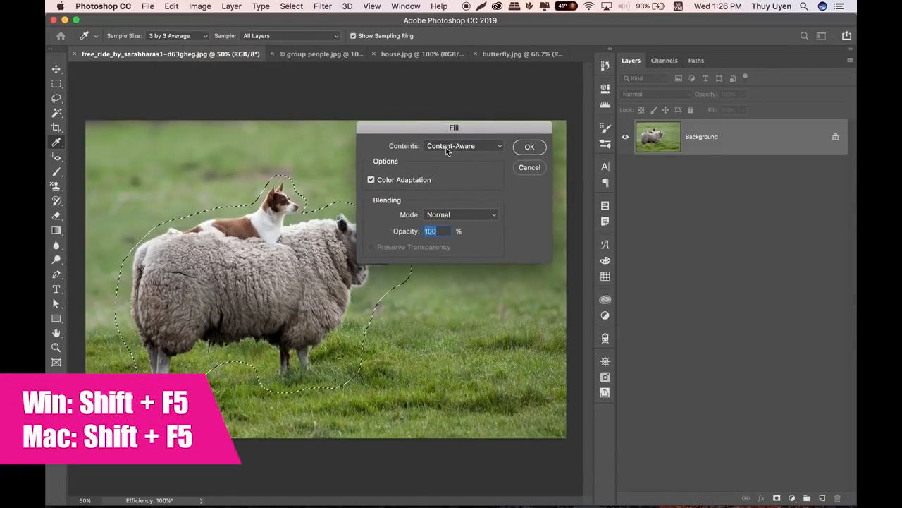
left_click(450, 148)
left_click(466, 146)
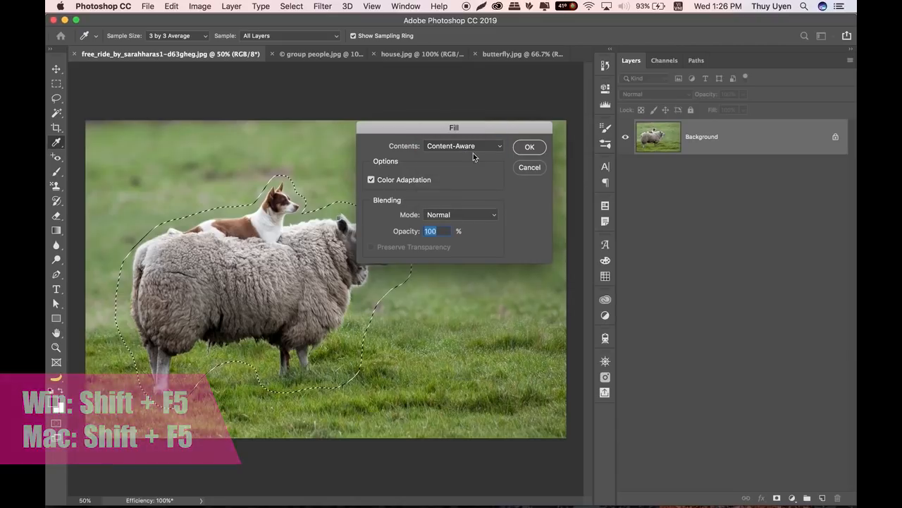
left_click(530, 147)
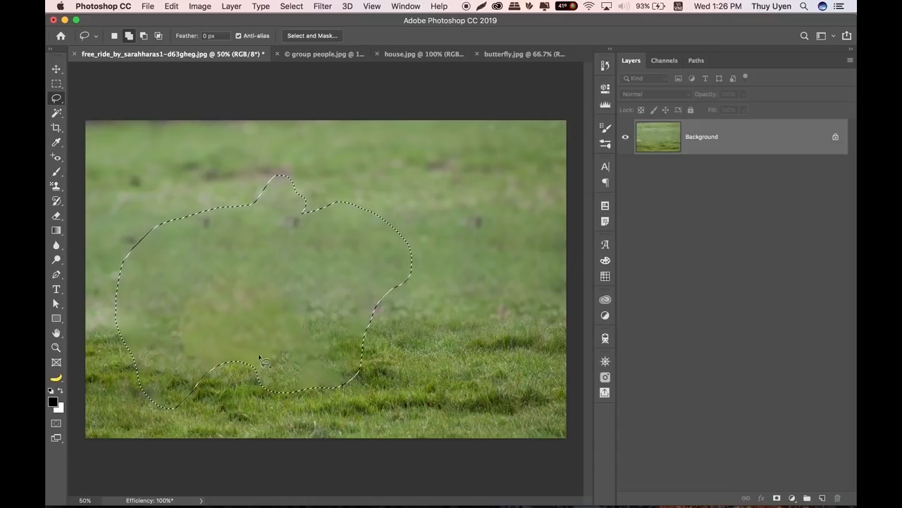
key("super+d")
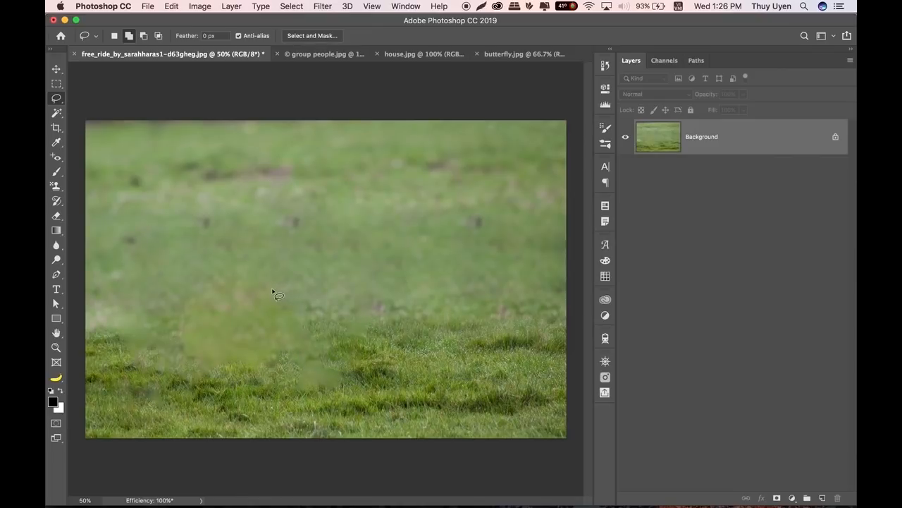
Step: Set the foreground color to red (ff0000) for the Brush tool and add a new empty layer above the background
left_click(53, 401)
left_click(590, 147)
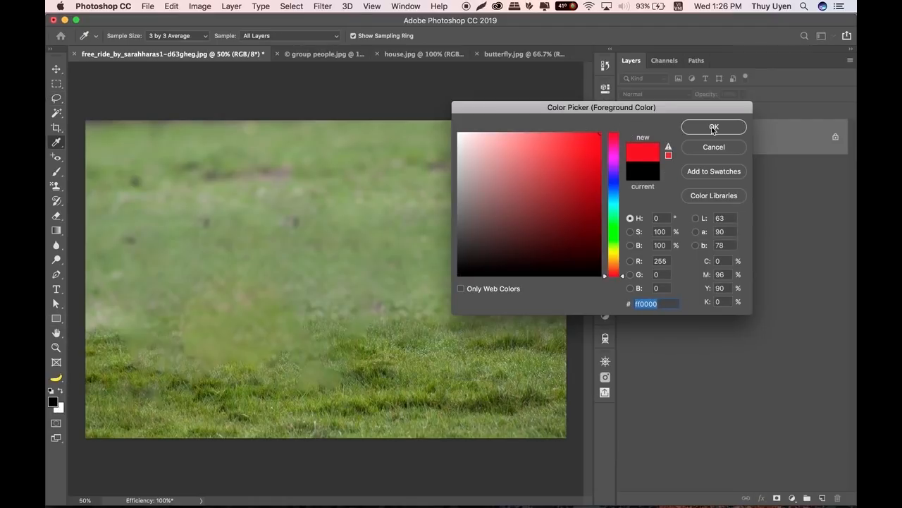
left_click(714, 127)
key("b")
left_click(822, 498)
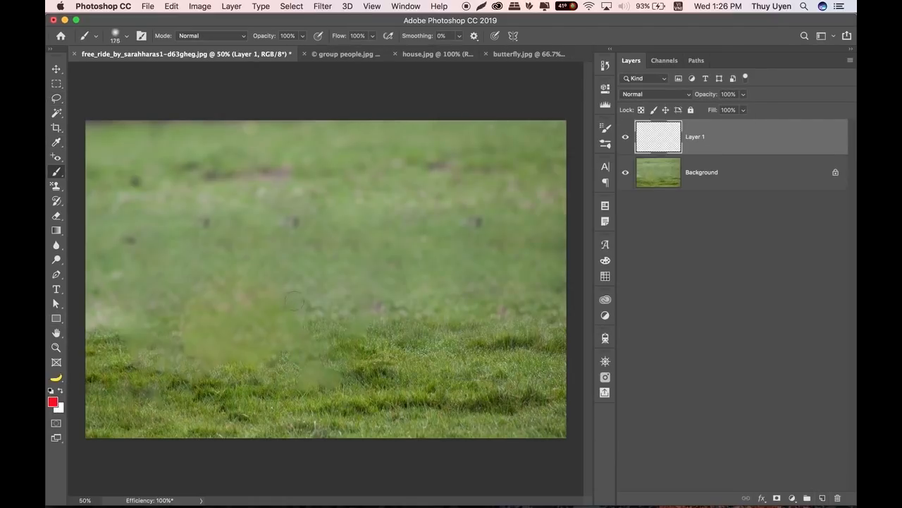
Step: Circle the smeared patch of grass with a red brush stroke, and undo the stroke
mouse_move(276, 279)
left_mouse_down()
mouse_move(251, 263)
mouse_move(151, 299)
mouse_move(256, 386)
mouse_move(390, 397)
mouse_move(327, 258)
mouse_move(270, 251)
left_mouse_up()
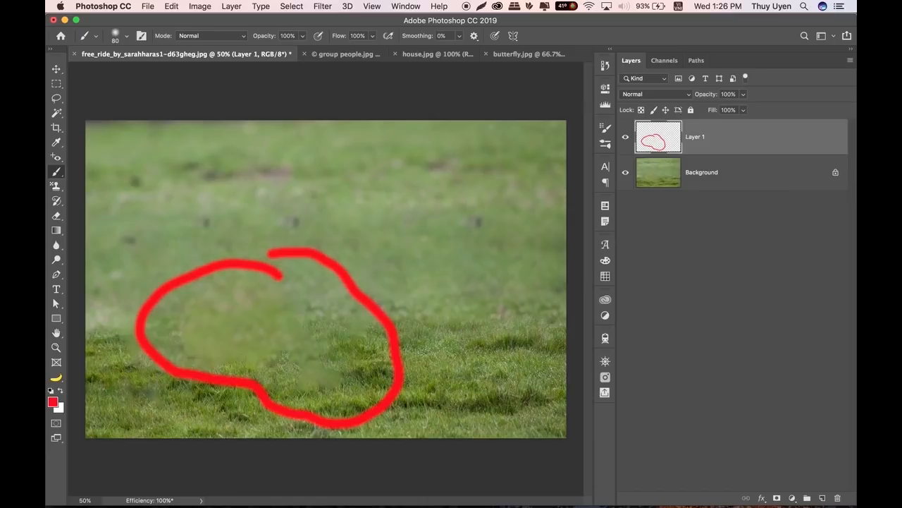
key("super+z")
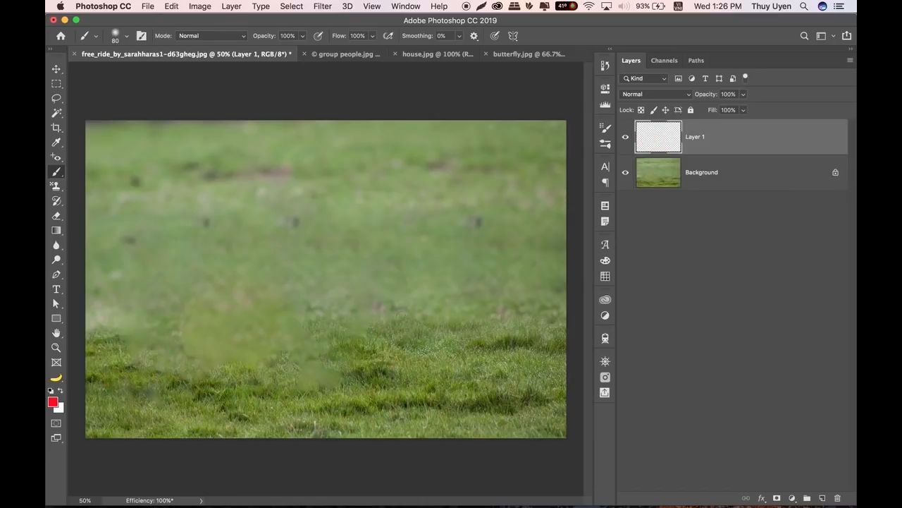
Step: Switch to the group people.jpg image and activate the Lasso tool
key("v")
left_click(344, 56)
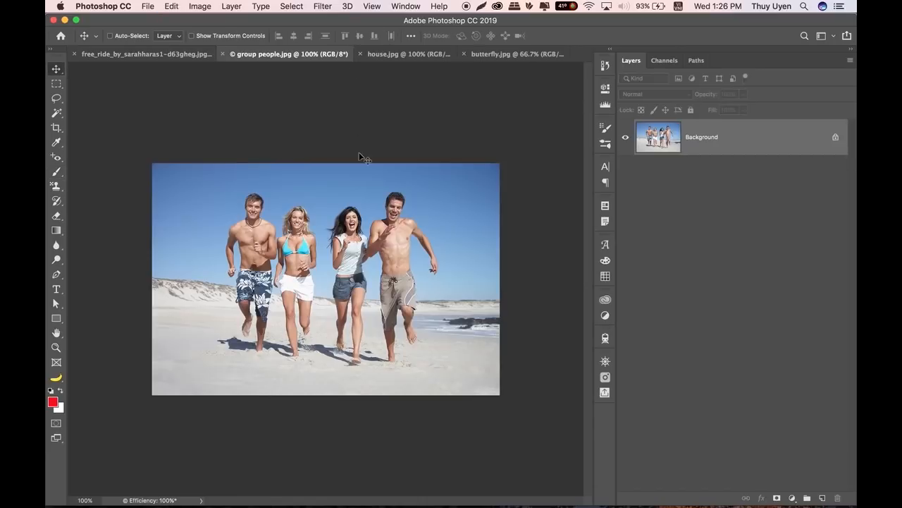
scroll(429, 248, "up", 3)
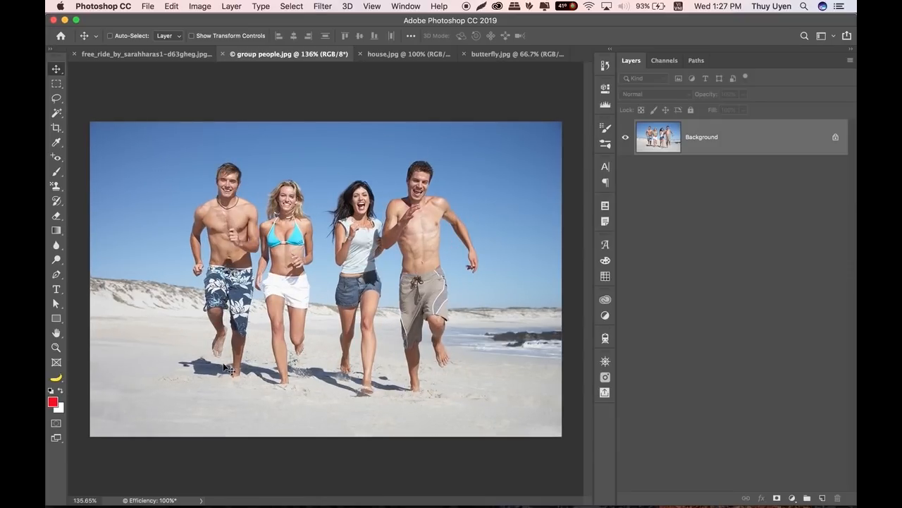
left_click(56, 98)
Step: Lasso the dark-haired woman and the man beside her, try a Content-Aware fill on the selection, and undo it
mouse_move(388, 188)
left_mouse_down()
mouse_move(352, 163)
mouse_move(310, 209)
mouse_move(336, 383)
mouse_move(366, 418)
mouse_move(455, 385)
mouse_move(461, 318)
mouse_move(488, 270)
mouse_move(445, 152)
mouse_move(408, 153)
mouse_move(388, 185)
left_mouse_up()
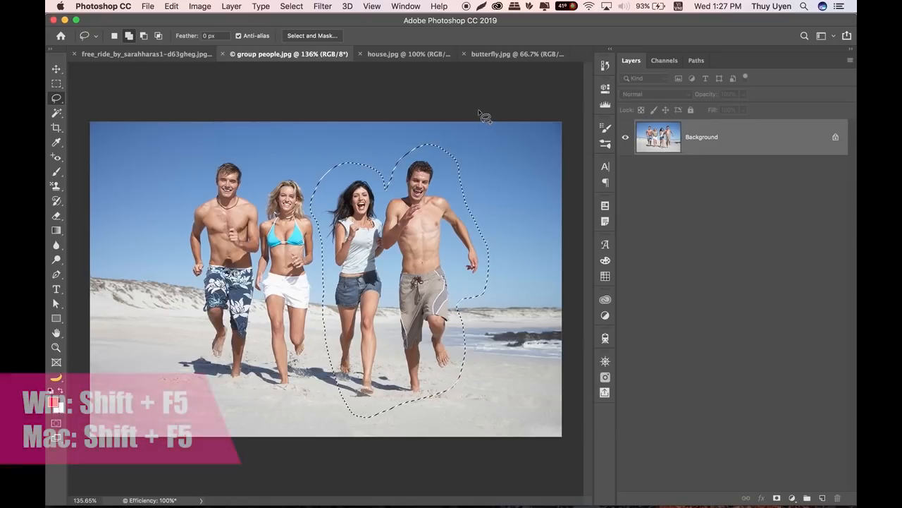
key("shift+F5")
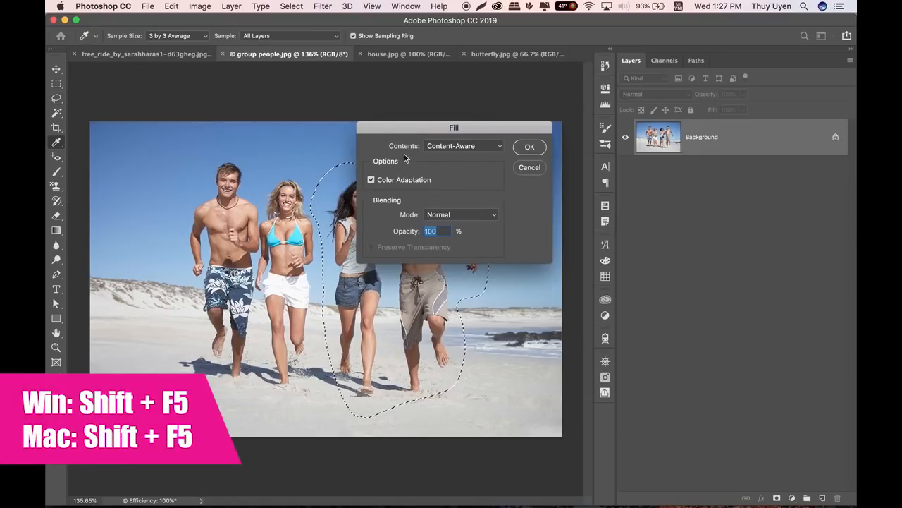
left_click(527, 150)
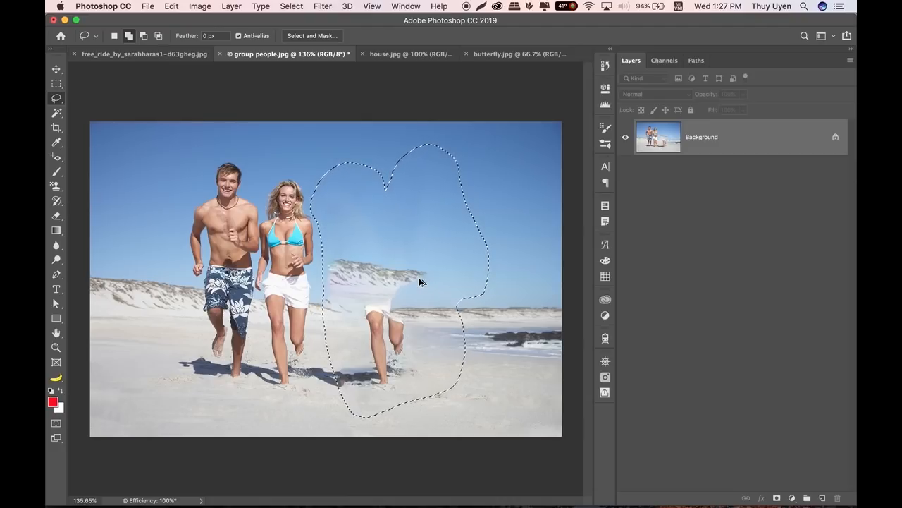
key("super+z")
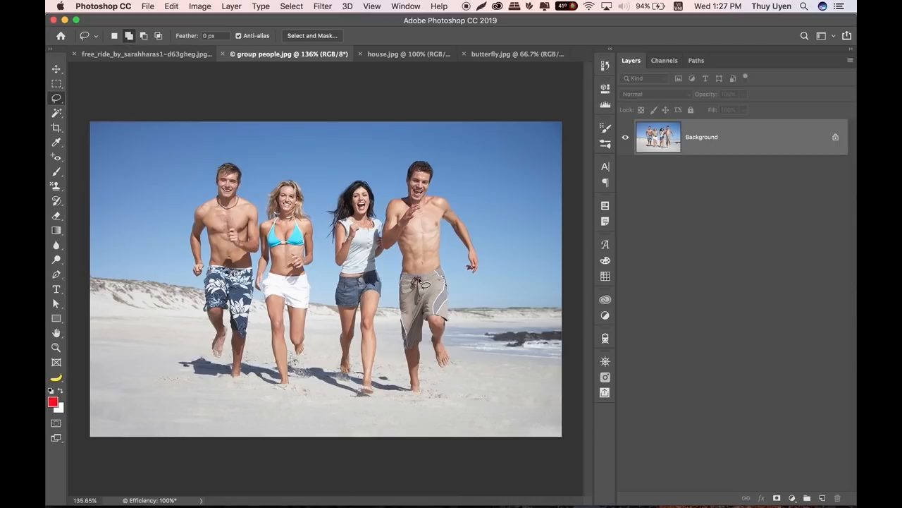
left_click(173, 7)
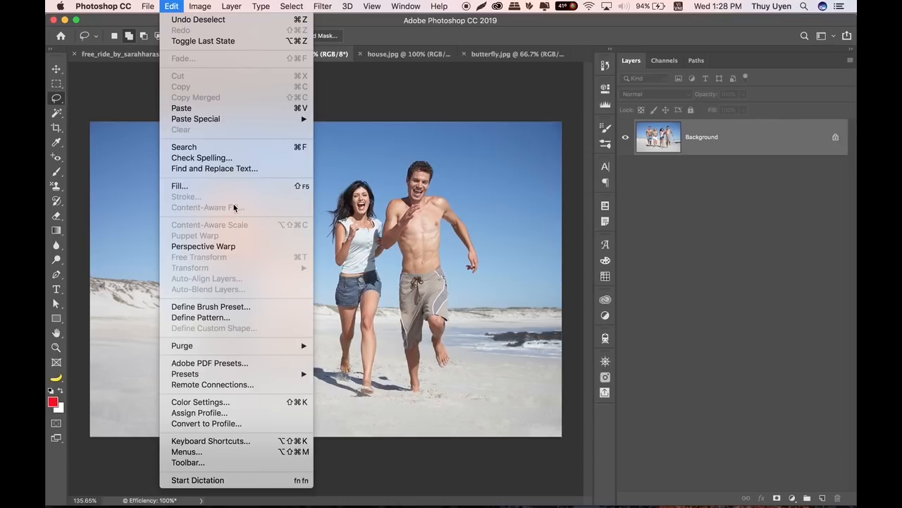
left_click(744, 215)
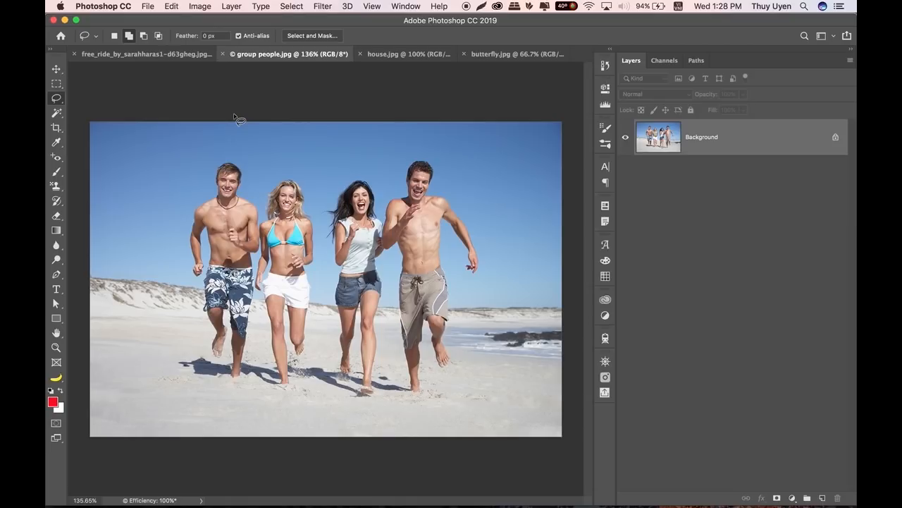
left_click(171, 7)
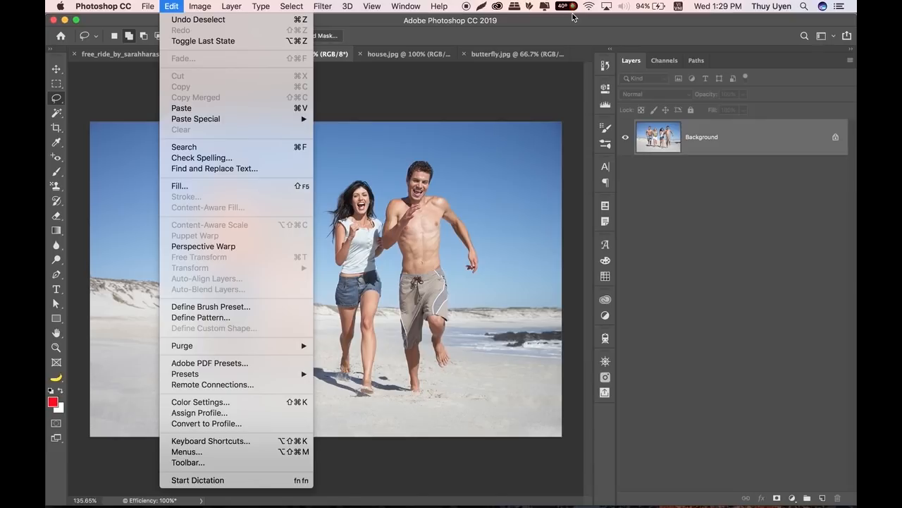
left_click(554, 39)
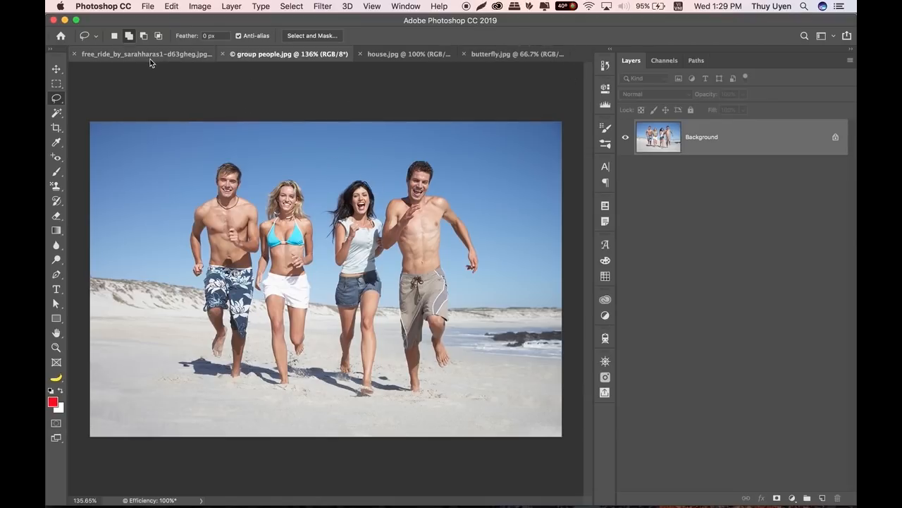
Step: Lasso around the dark-haired woman and the man beside her, and open the selection in the Content-Aware Fill workspace
mouse_move(385, 180)
left_mouse_down()
mouse_move(313, 221)
mouse_move(332, 295)
mouse_move(325, 369)
mouse_move(349, 422)
mouse_move(431, 401)
mouse_move(468, 352)
mouse_move(465, 300)
mouse_move(488, 285)
mouse_move(453, 163)
mouse_move(408, 144)
mouse_move(385, 180)
left_mouse_up()
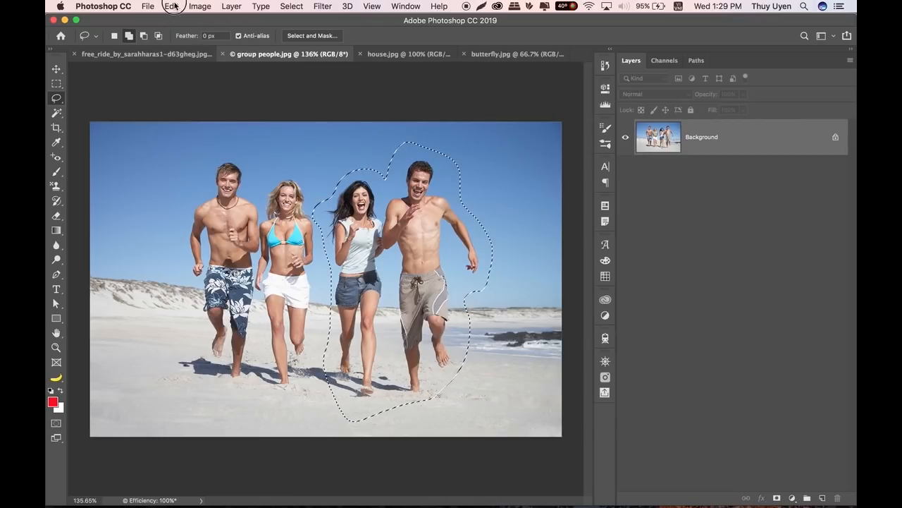
left_click(172, 7)
left_click(225, 207)
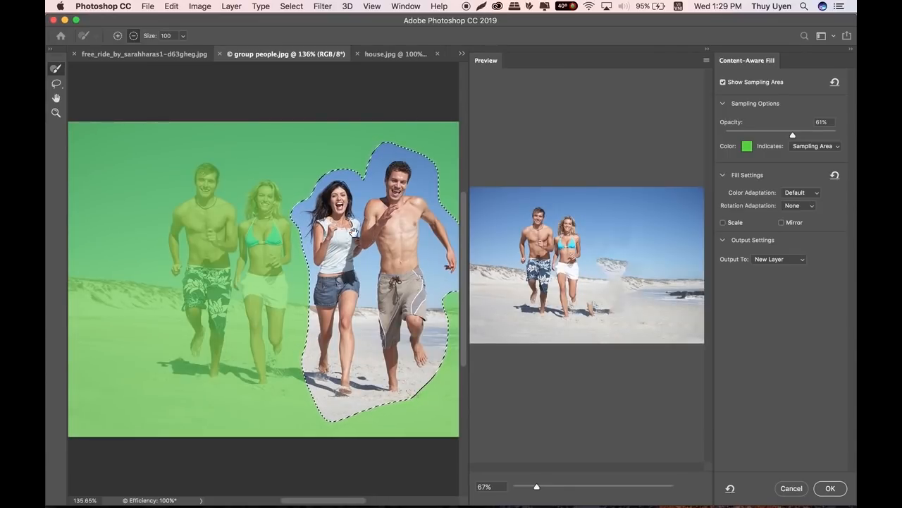
Step: Paint the blonde woman's lower legs and the dunes near the photo's left edge out of the green sampling area
left_click_drag(354, 228, 303, 218)
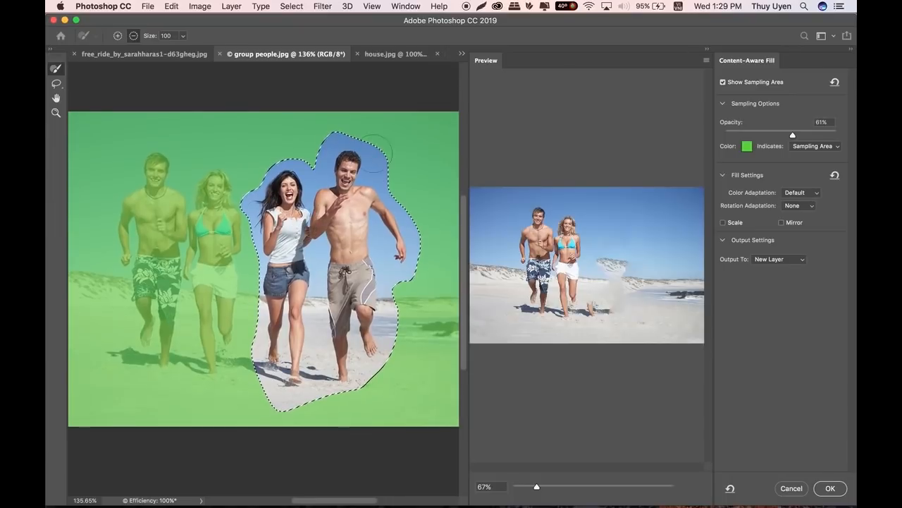
left_click(637, 298)
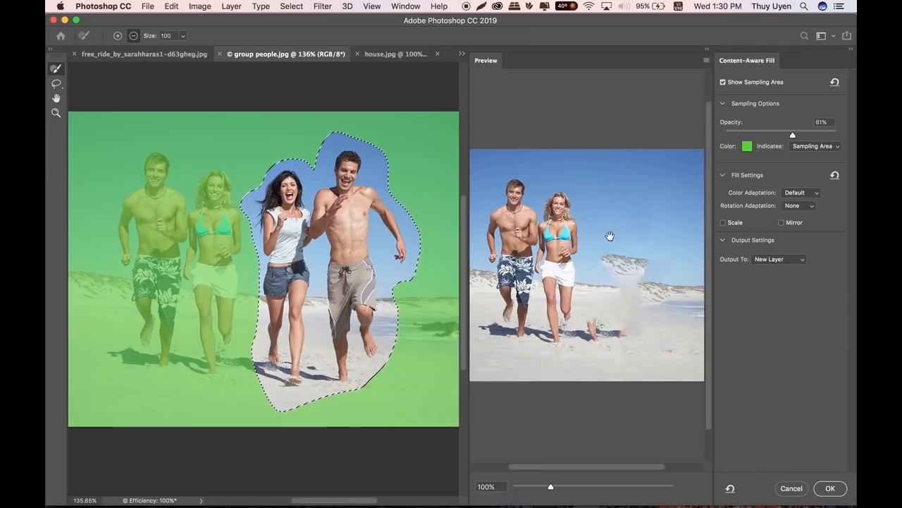
left_click_drag(616, 222, 514, 105)
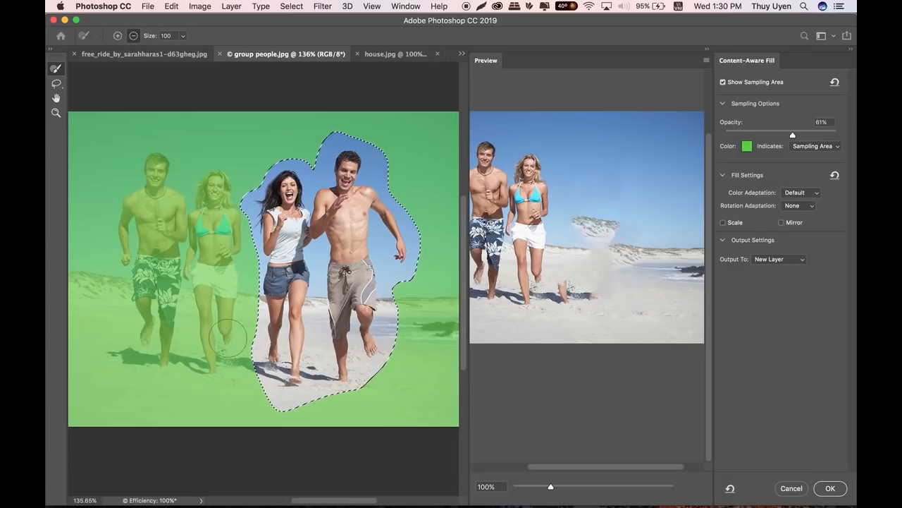
mouse_move(209, 352)
left_mouse_down()
mouse_move(208, 331)
mouse_move(224, 328)
mouse_move(217, 349)
left_mouse_up()
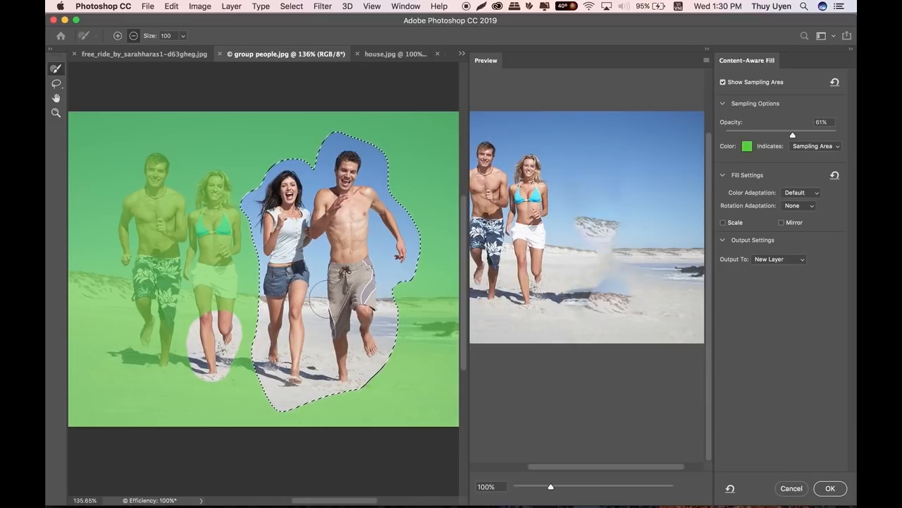
left_click(596, 271, "alt")
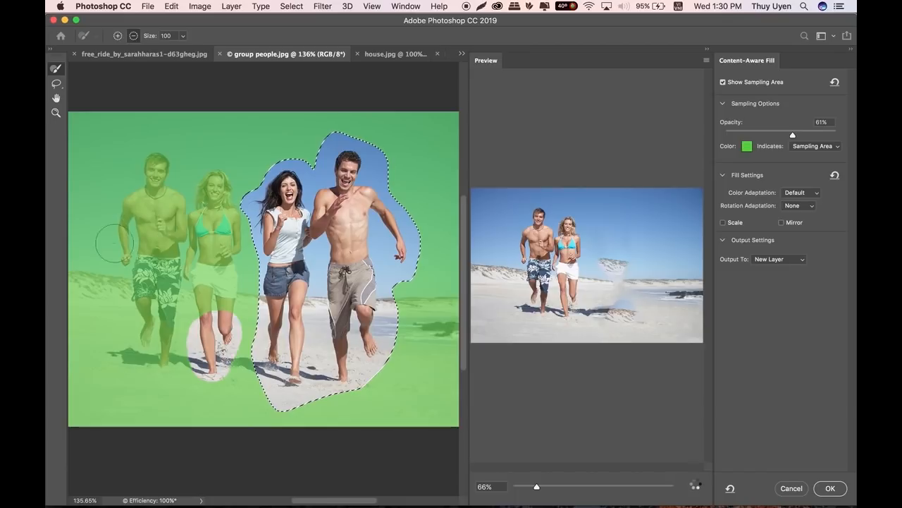
mouse_move(99, 285)
left_mouse_down()
mouse_move(48, 282)
mouse_move(96, 284)
mouse_move(44, 280)
mouse_move(91, 289)
left_mouse_up()
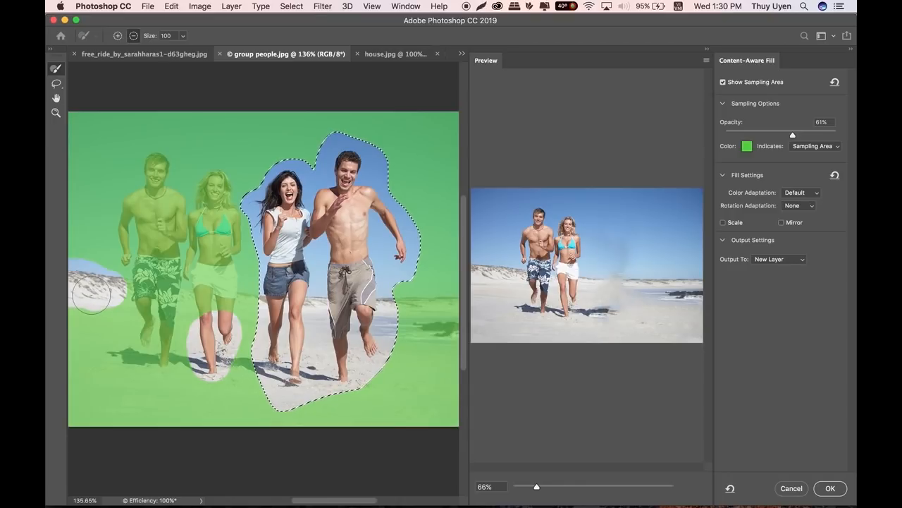
Step: Exclude the rest of the left dunes, the rocky shoreline at the photo's right edge, and the left man's lower legs from sampling
key("super+1")
mouse_move(121, 276)
left_mouse_down()
mouse_move(161, 282)
mouse_move(180, 300)
left_mouse_up()
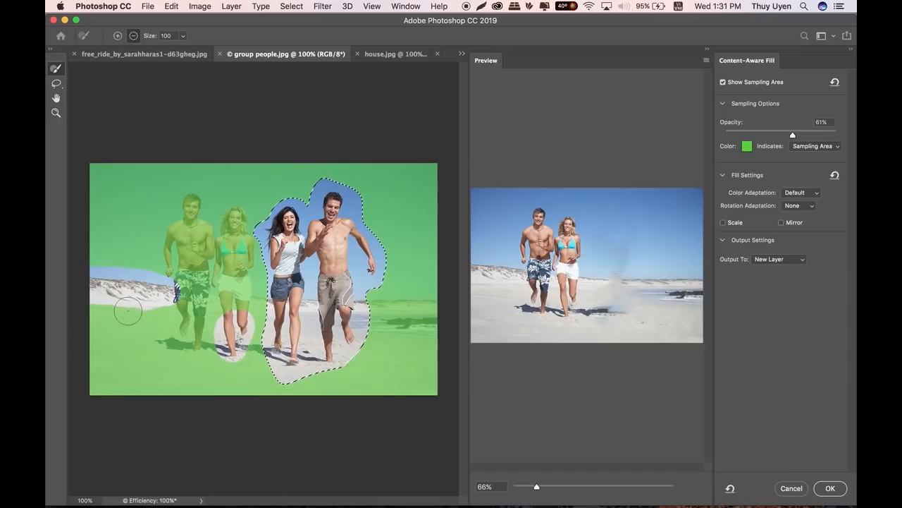
mouse_move(432, 317)
left_mouse_down()
mouse_move(388, 316)
mouse_move(428, 317)
mouse_move(413, 332)
mouse_move(412, 323)
left_mouse_up()
left_click_drag(181, 330, 201, 331)
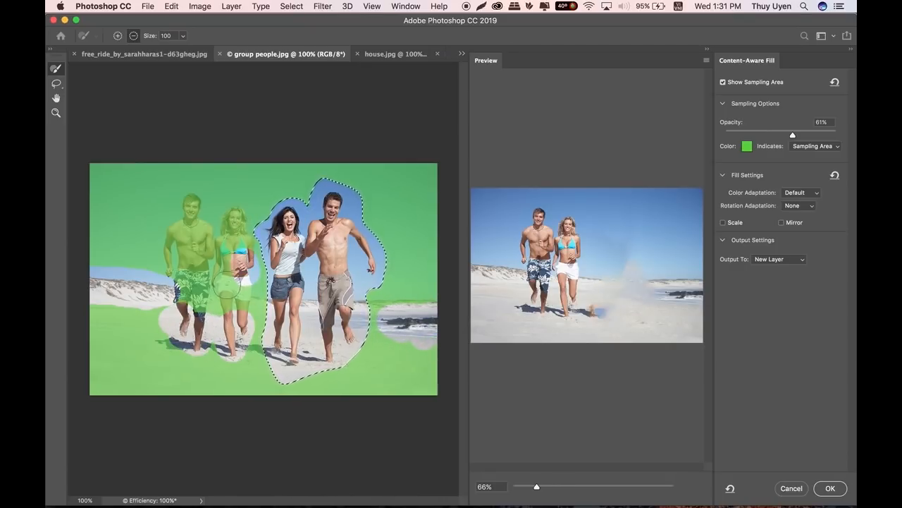
Step: Brush the bodies of the blonde woman and the man beside her out of the sampling area
key("super+plus")
left_click_drag(537, 486, 559, 486)
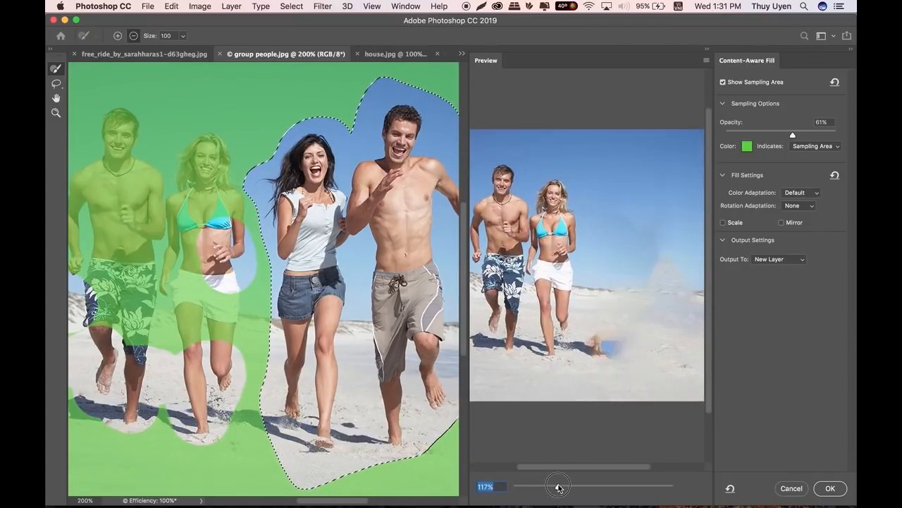
left_click_drag(211, 289, 179, 298)
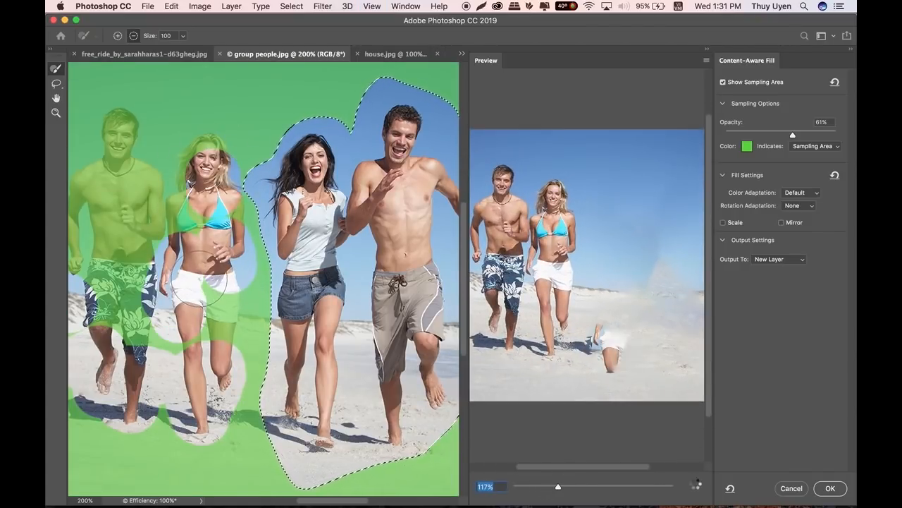
key("super+minus")
mouse_move(186, 212)
left_mouse_down()
mouse_move(176, 238)
mouse_move(188, 293)
mouse_move(222, 240)
mouse_move(236, 328)
left_mouse_up()
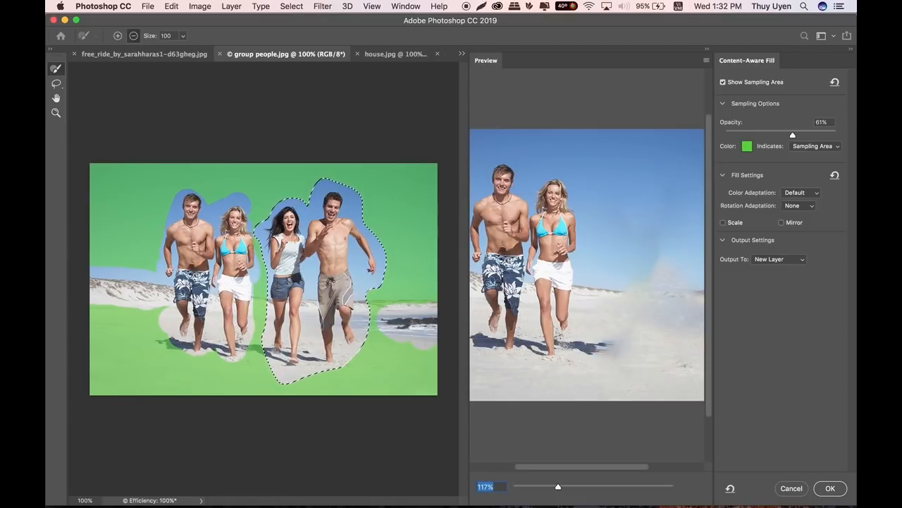
key("super+minus")
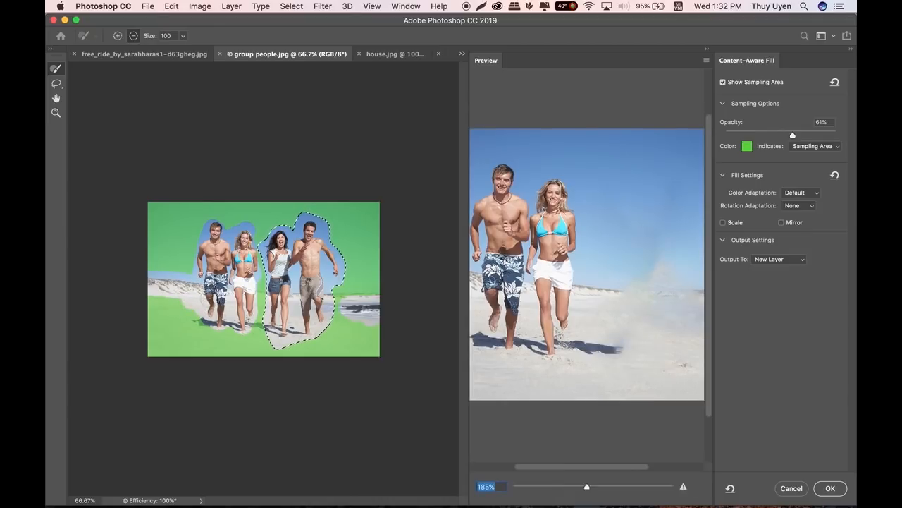
Step: Exclude the remaining area around the left man's lower legs from sampling and output the fill to a new layer
mouse_move(202, 299)
left_mouse_down()
mouse_move(191, 316)
mouse_move(198, 296)
left_mouse_up()
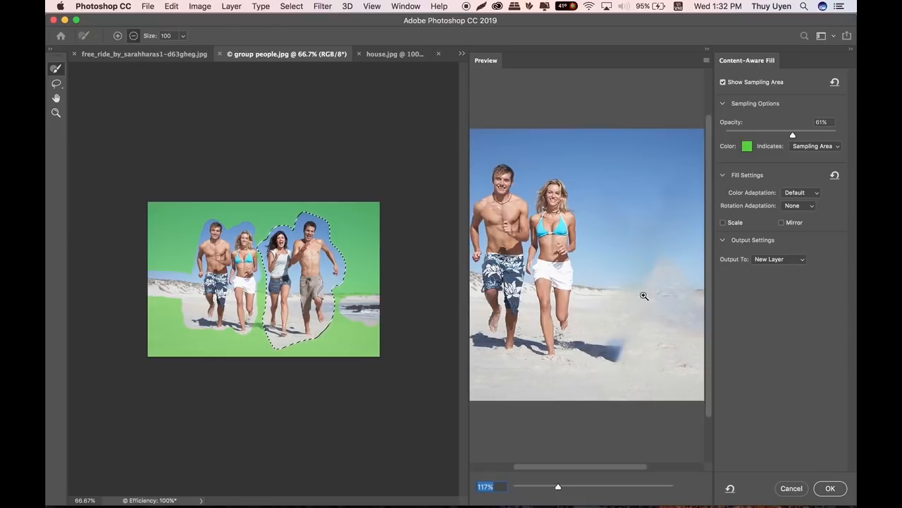
left_click_drag(559, 487, 543, 485)
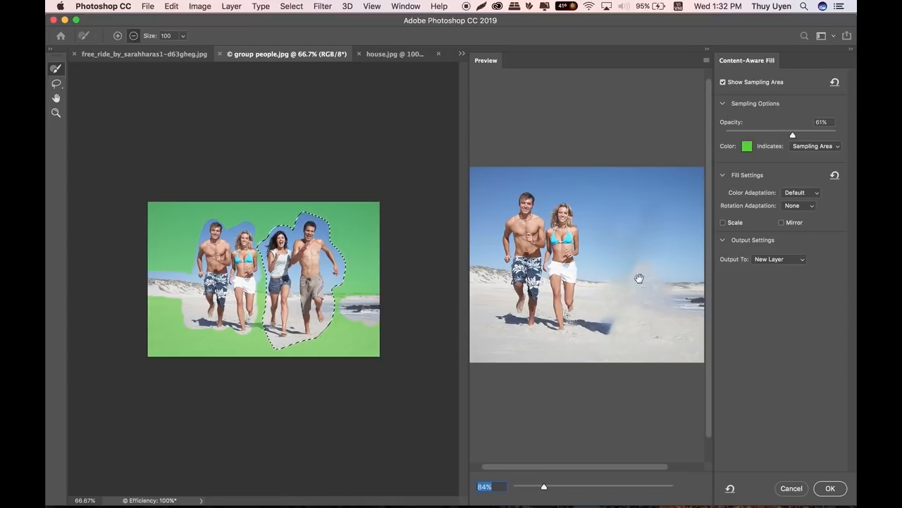
left_click(784, 260)
left_click(767, 259)
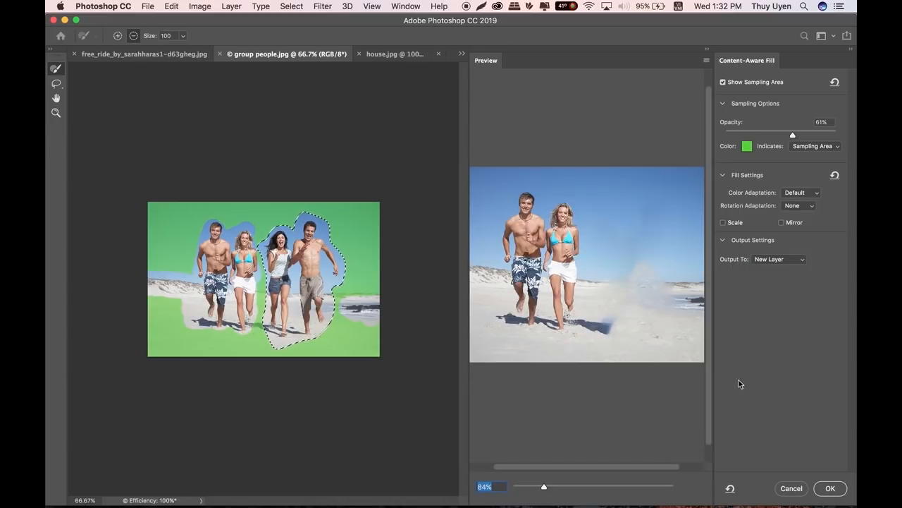
left_click(830, 488)
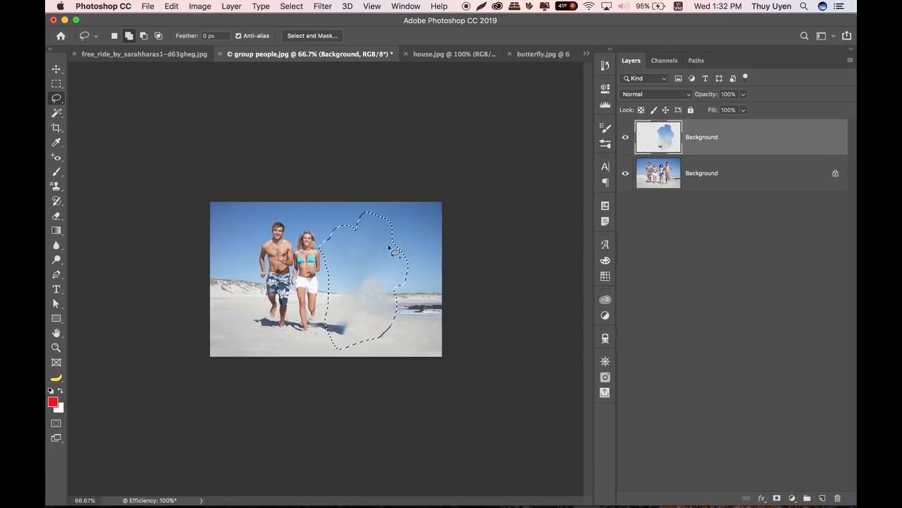
Step: Clear the selection and compare the beach photo with the fill layer hidden and shown
mouse_move(367, 307)
left_mouse_down()
mouse_move(411, 300)
mouse_move(395, 303)
left_mouse_up()
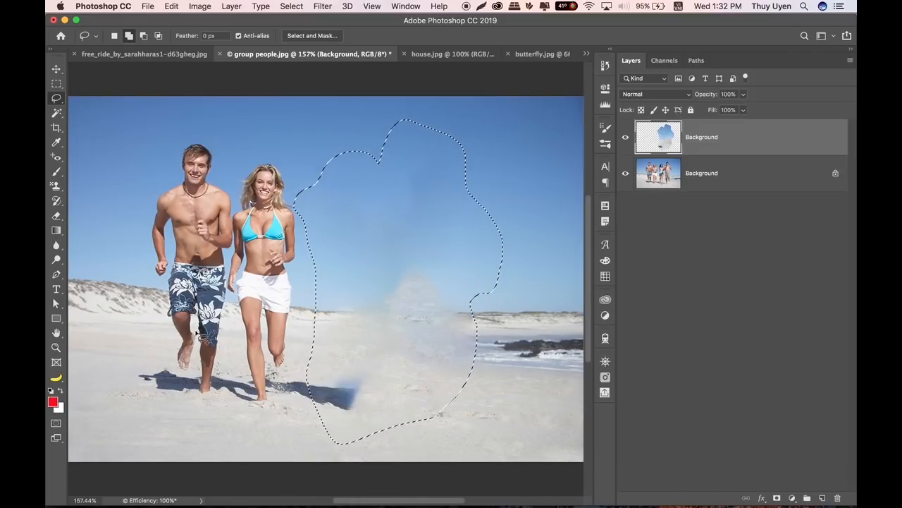
left_click(562, 254)
left_click(626, 140)
left_click(625, 140)
left_click(626, 141)
left_click(625, 142)
left_click(625, 143)
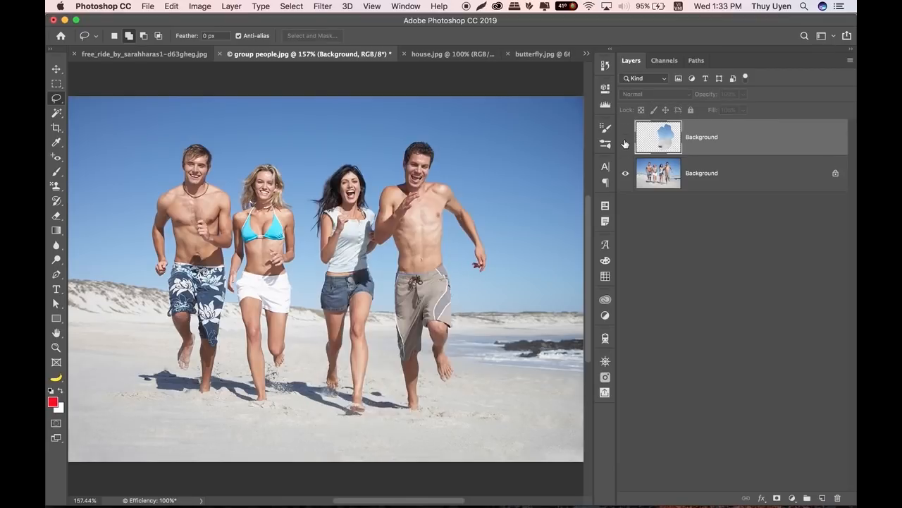
left_click(625, 145)
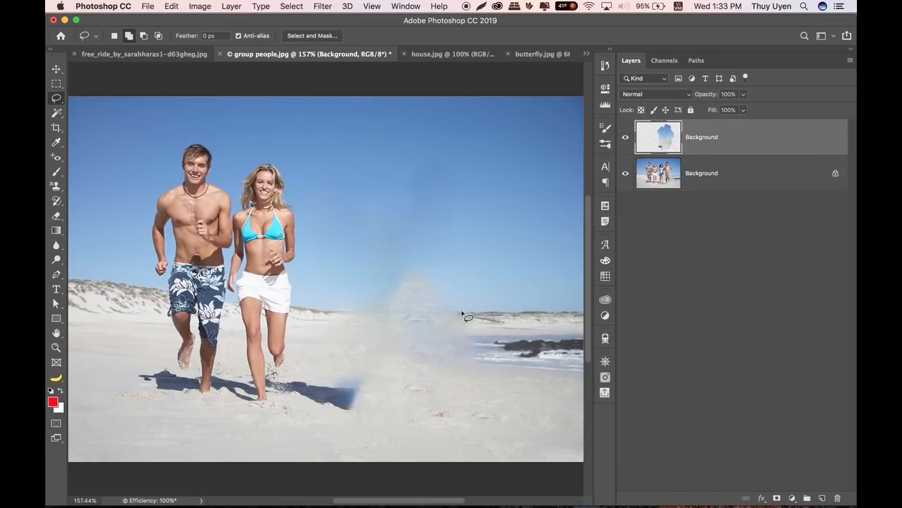
Step: Choose the Clone Stamp tool with a brush size of 100 and add an empty layer above the fill layer
key("s")
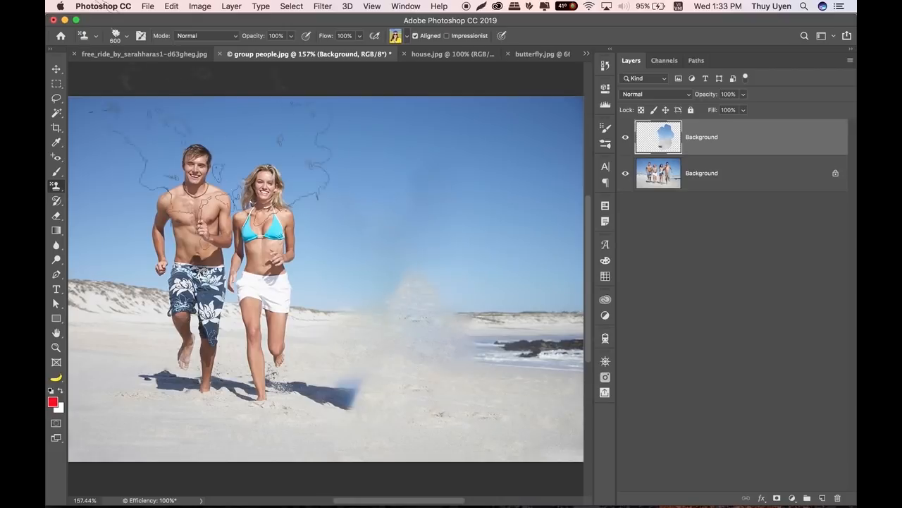
right_click(57, 186)
left_click(99, 185)
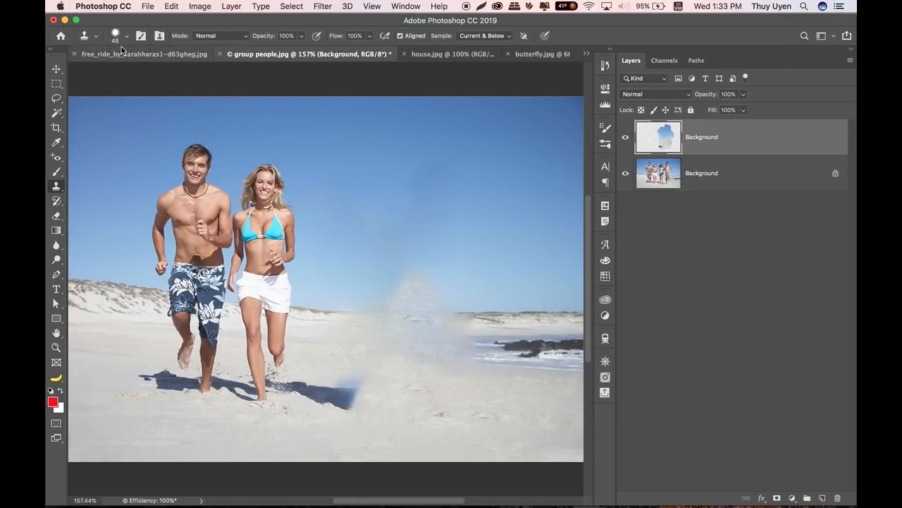
key("bracketright")
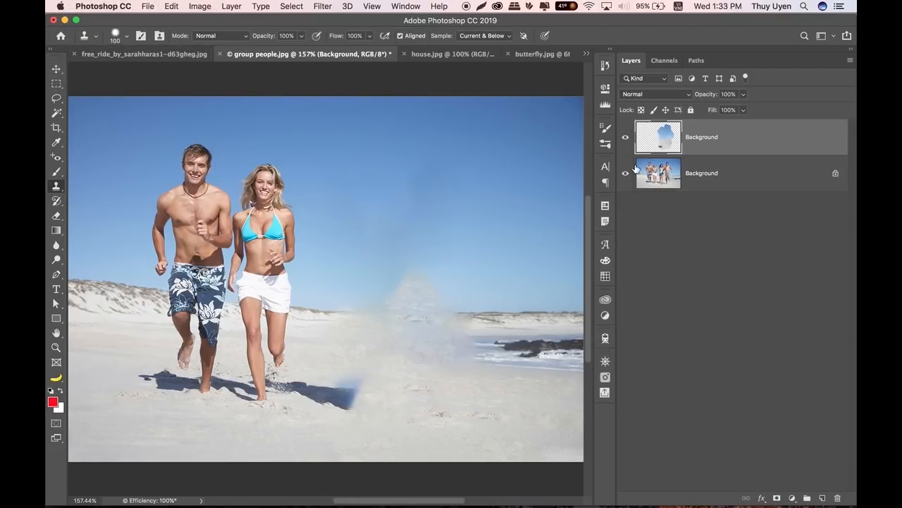
left_click(822, 499)
Step: Clone the dune horizon and clean sky over the blurry patch in the middle of the beach photo
left_click(451, 317)
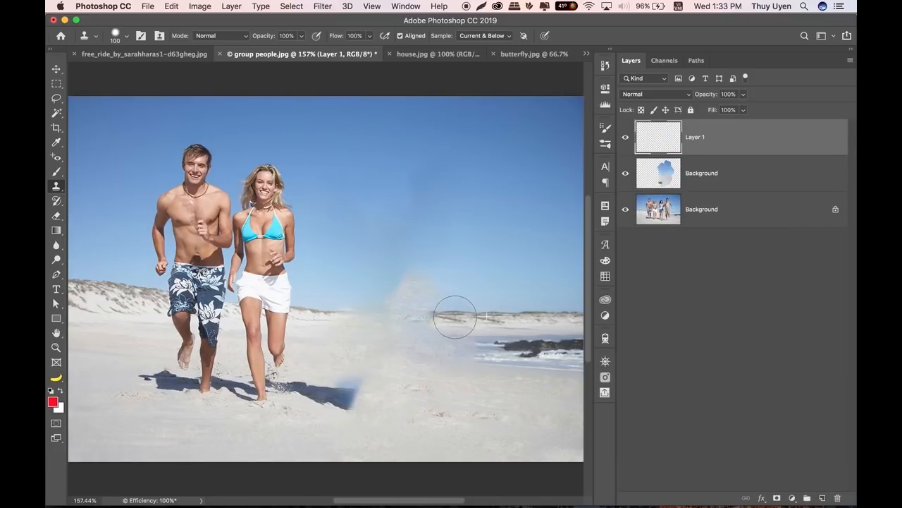
key("ctrl+z")
left_click(461, 268, "alt")
mouse_move(395, 289)
left_mouse_down()
mouse_move(486, 264)
mouse_move(468, 262)
mouse_move(490, 252)
mouse_move(461, 246)
left_mouse_up()
left_click(486, 264, "alt")
Step: Smooth the blotches in the cloned sky with the Healing Brush, sampling from clean sky nearby
left_click(56, 141)
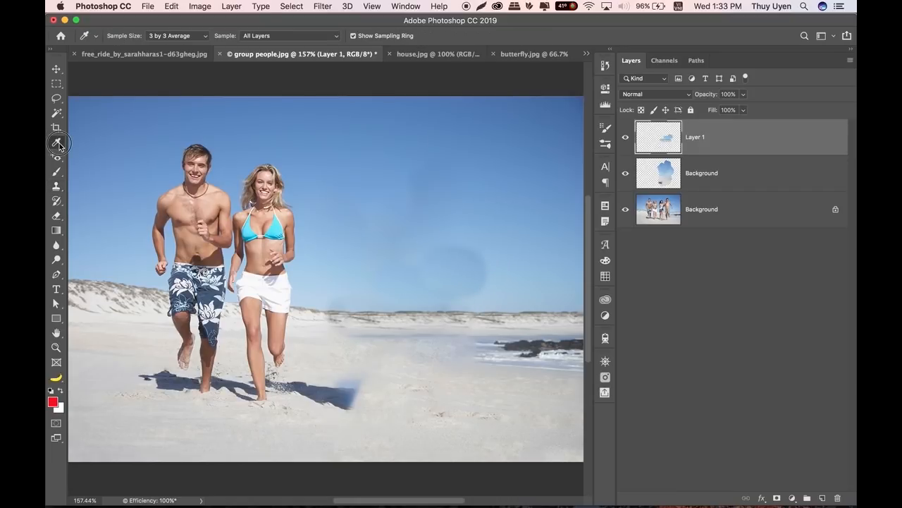
left_click(55, 159)
right_click(56, 159)
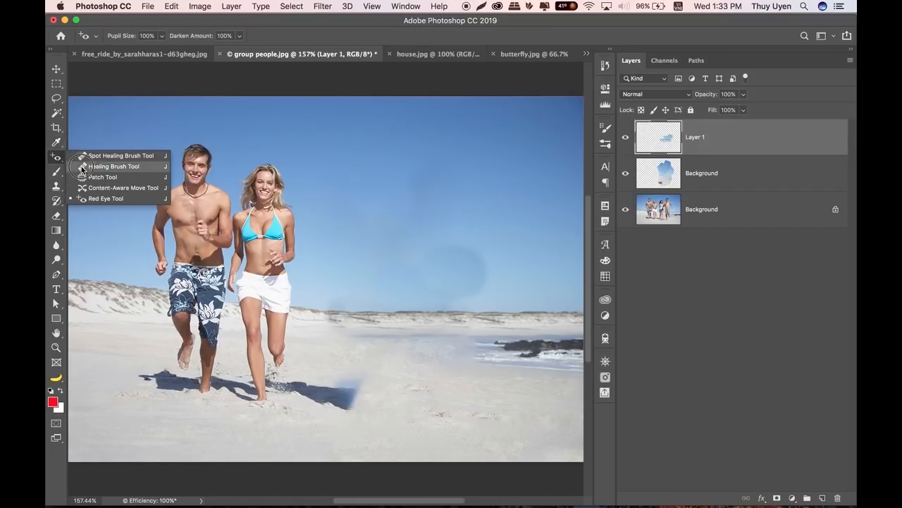
left_click(106, 164)
left_click(521, 218, "alt")
mouse_move(427, 259)
left_mouse_down()
mouse_move(472, 246)
mouse_move(462, 255)
mouse_move(480, 254)
mouse_move(484, 266)
mouse_move(468, 281)
mouse_move(457, 281)
mouse_move(466, 267)
mouse_move(459, 253)
mouse_move(429, 263)
mouse_move(449, 285)
mouse_move(435, 274)
mouse_move(474, 206)
mouse_move(517, 183)
mouse_move(464, 236)
mouse_move(388, 346)
mouse_move(383, 413)
left_mouse_up()
Step: Remove the leftover blue shadow and dark debris from the sand beside the blonde woman's feet with healing and a smaller Clone Stamp
left_click(371, 399, "alt")
mouse_move(329, 377)
left_mouse_down()
mouse_move(343, 379)
mouse_move(355, 411)
mouse_move(351, 383)
mouse_move(356, 404)
left_mouse_up()
left_click_drag(56, 185, 99, 185)
key("bracketleft")
key("bracketleft")
key("bracketleft")
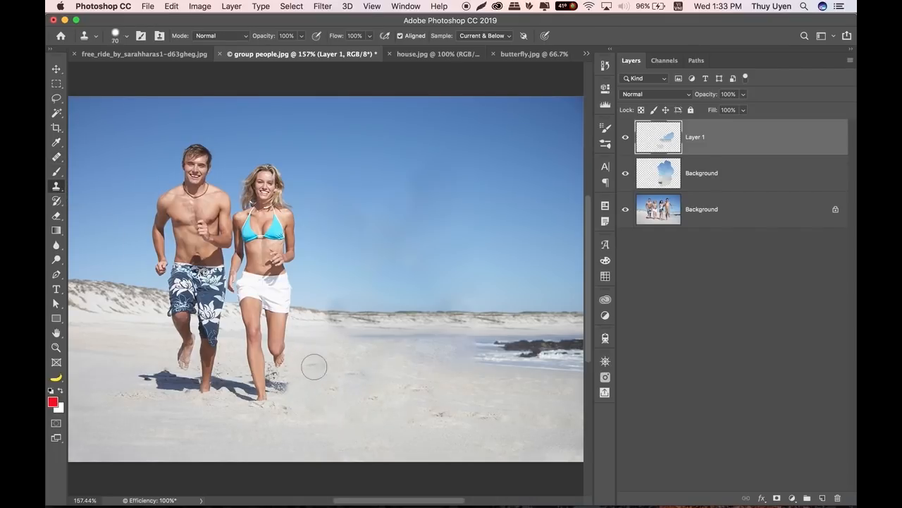
mouse_move(295, 386)
left_mouse_down()
mouse_move(275, 374)
mouse_move(272, 384)
left_mouse_up()
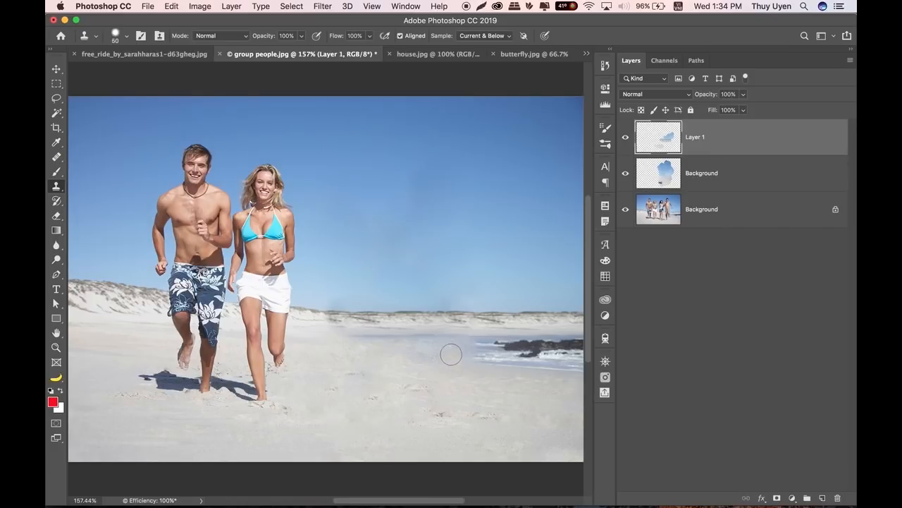
Step: Clone the surf beside the rocks along the shoreline to extend the waves toward the middle of the beach
left_click(481, 344, "alt")
left_click(475, 346)
left_click(485, 358, "alt")
left_click(472, 356)
left_click(458, 341)
left_click(445, 346)
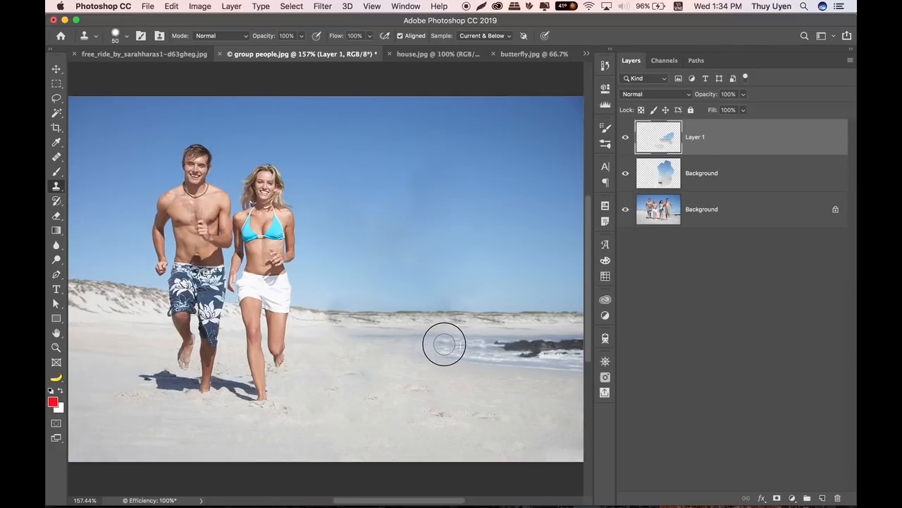
left_click(430, 343)
left_click(414, 338)
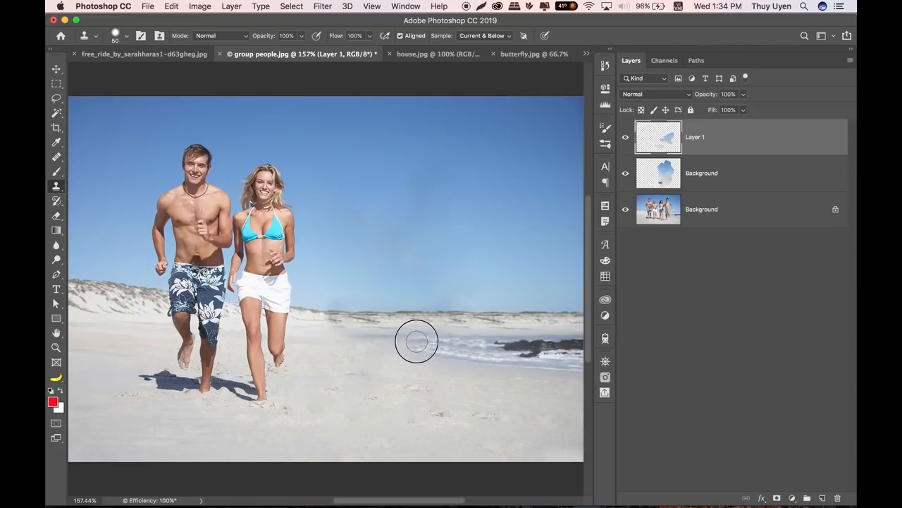
key("super+1")
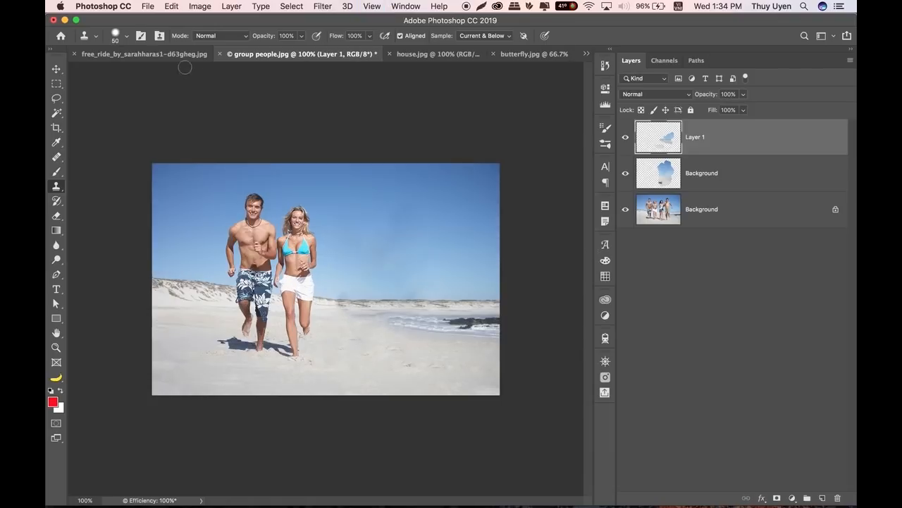
Step: Switch to house.jpg and lasso around the black smudge on the dome ceiling
key("v")
left_click(416, 54)
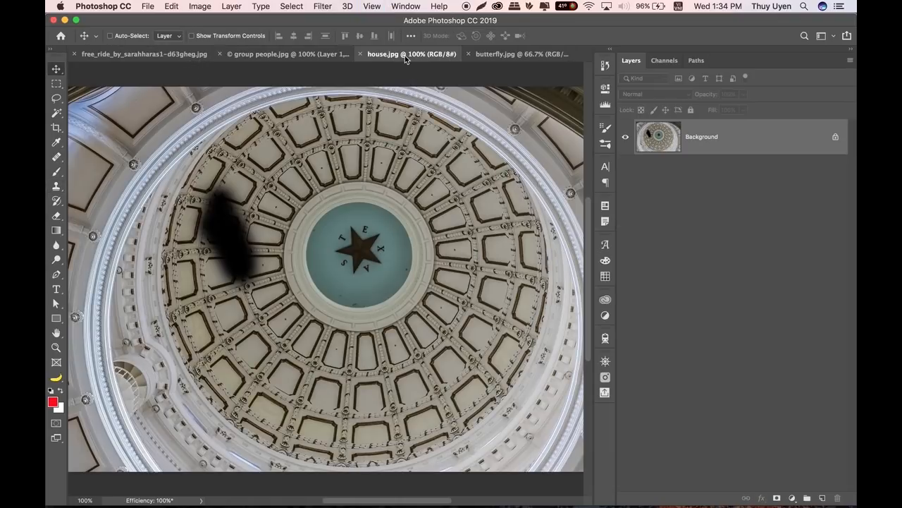
key("super+minus")
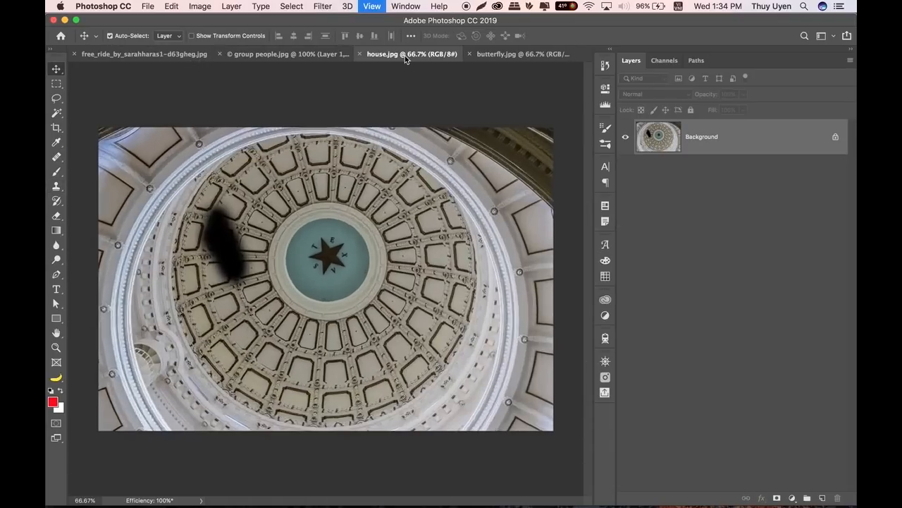
key("super+plus")
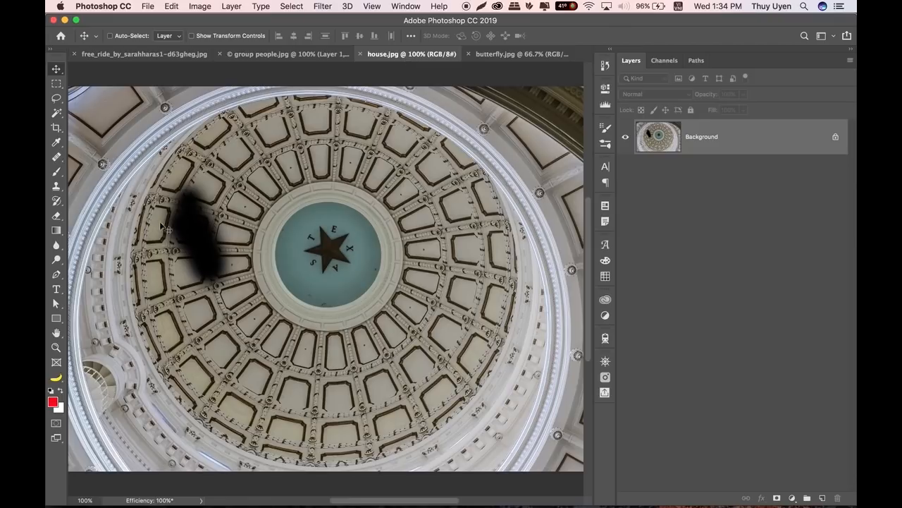
left_click(57, 99)
mouse_move(222, 191)
left_mouse_down()
mouse_move(195, 178)
mouse_move(159, 205)
mouse_move(173, 287)
mouse_move(206, 314)
mouse_move(241, 283)
mouse_move(224, 185)
left_mouse_up()
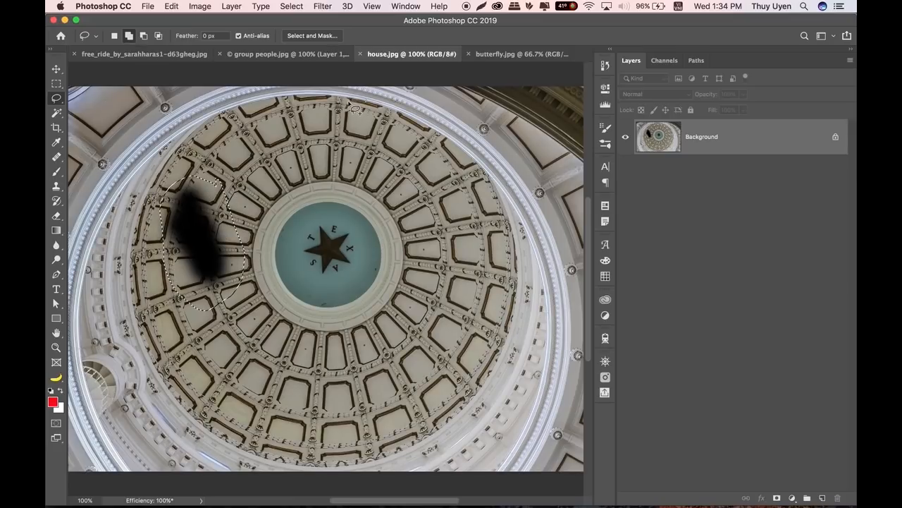
Step: Try removing the selected black smudge with the Fill command, and revert the image
key("shift+BackSpace")
left_click(528, 148)
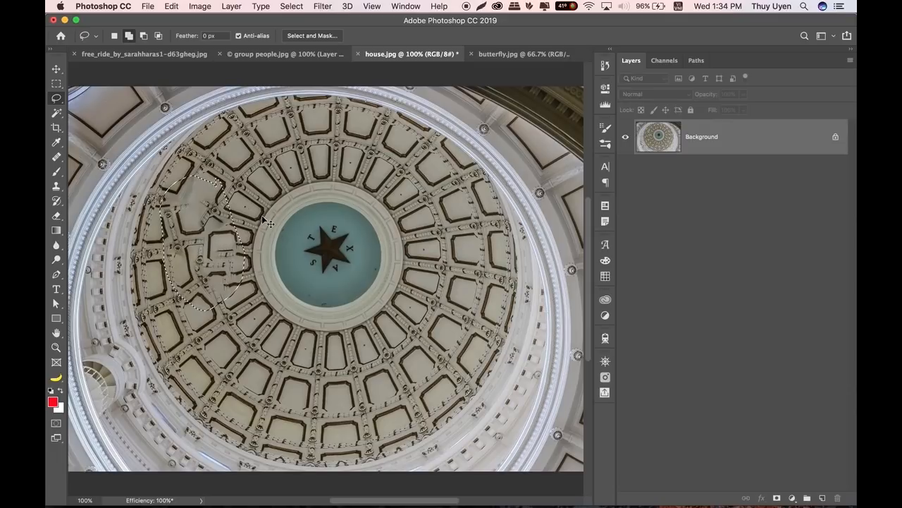
key("F12")
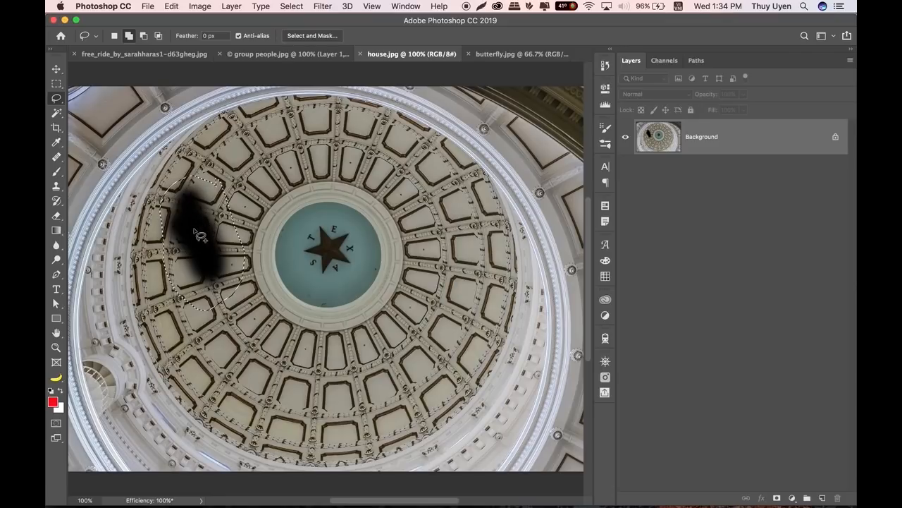
Step: Open the smudge selection in the Content-Aware Fill workspace and enlarge the preview around the filled ceiling panels
left_click(172, 6)
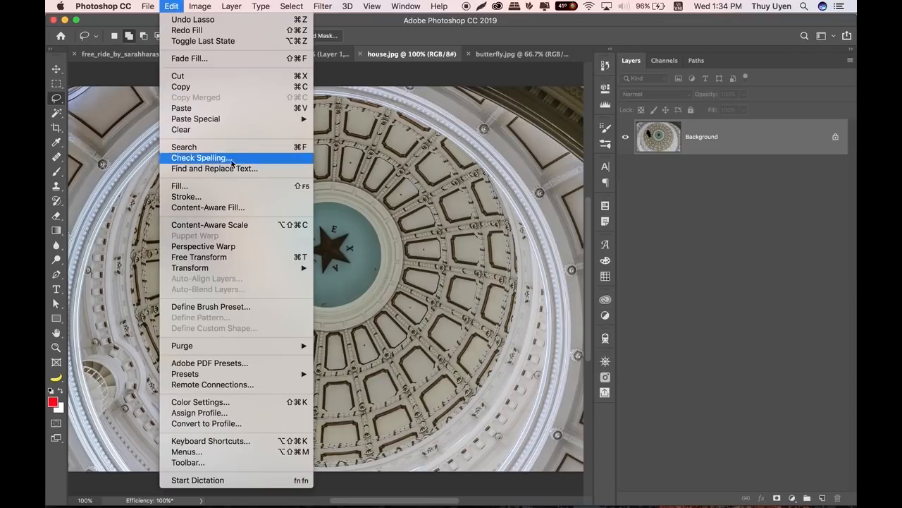
left_click(228, 209)
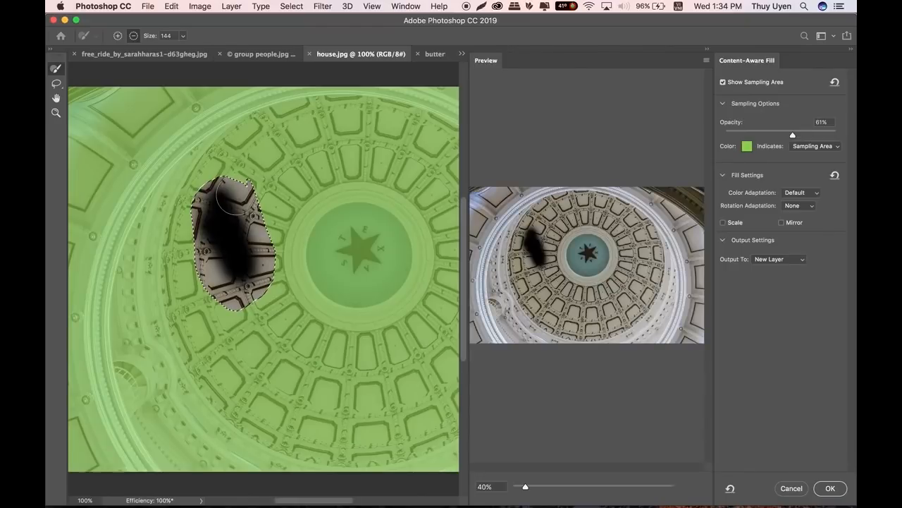
scroll(574, 188, "up", 2)
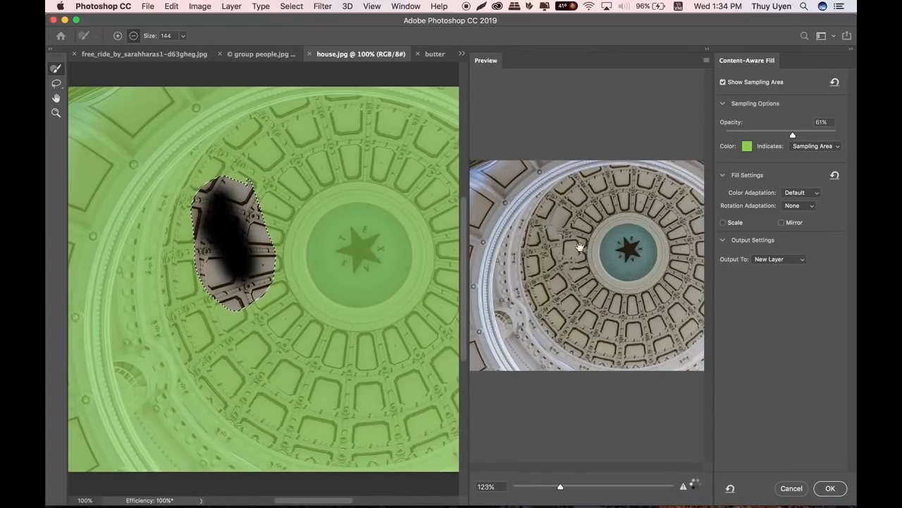
left_click_drag(532, 486, 553, 487)
mouse_move(571, 260)
left_mouse_down()
mouse_move(599, 268)
mouse_move(585, 269)
left_mouse_up()
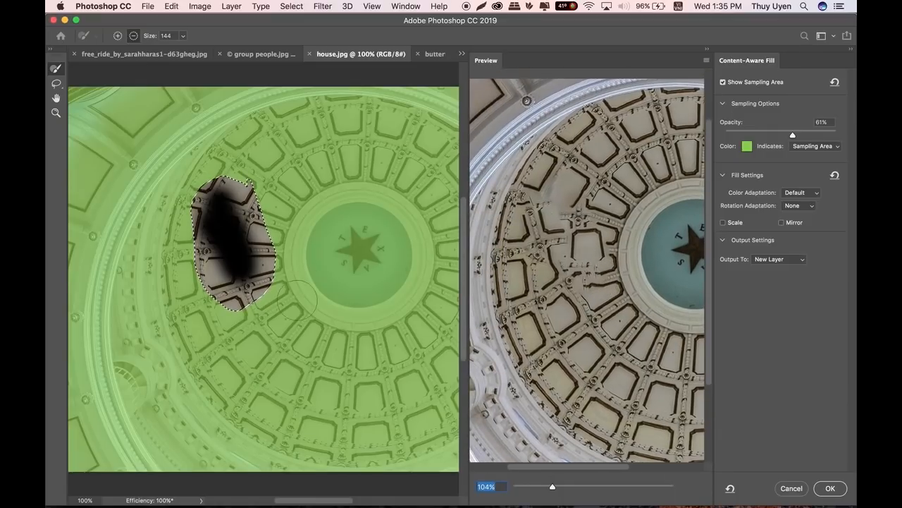
Step: Try High rotation adaptation on the ceiling fill, and return it to None for comparison
left_click(807, 206)
left_click(734, 211)
left_click(784, 205)
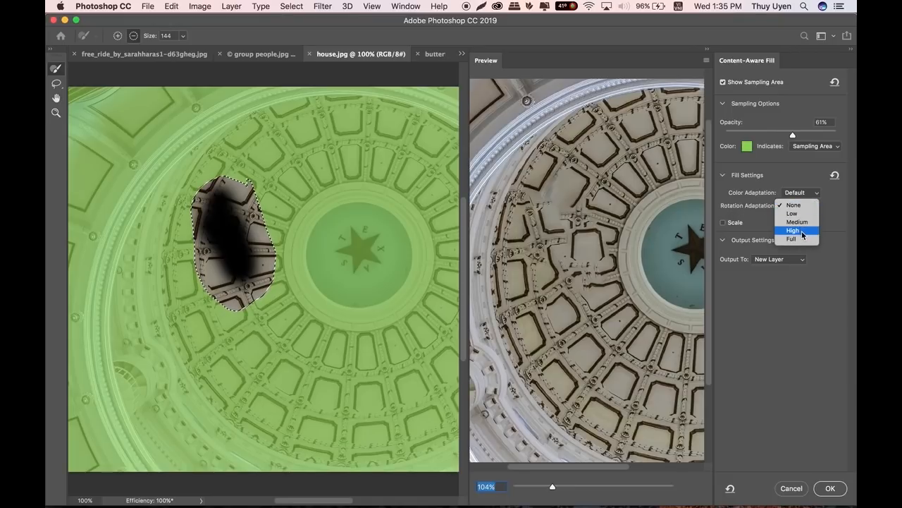
left_click(791, 231)
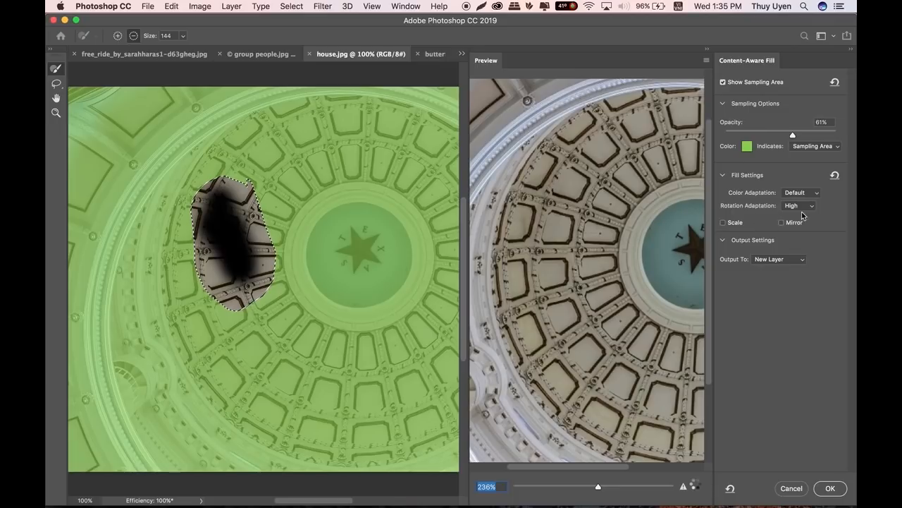
left_click(799, 207)
left_click(774, 206)
left_click(807, 206)
left_click(809, 177)
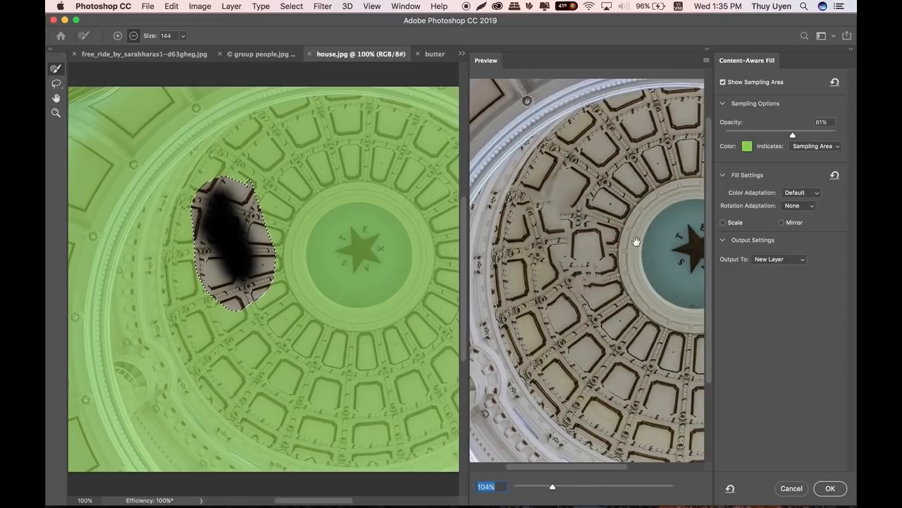
Step: Set Rotation Adaptation to High with Scale enabled, and keep New Layer as the fill's output
left_click(801, 210)
left_click(781, 232)
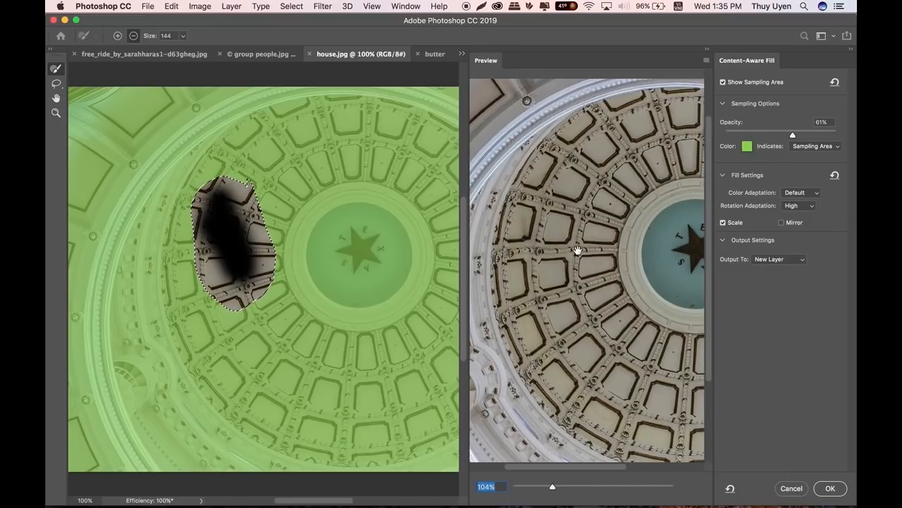
left_click_drag(554, 487, 573, 485)
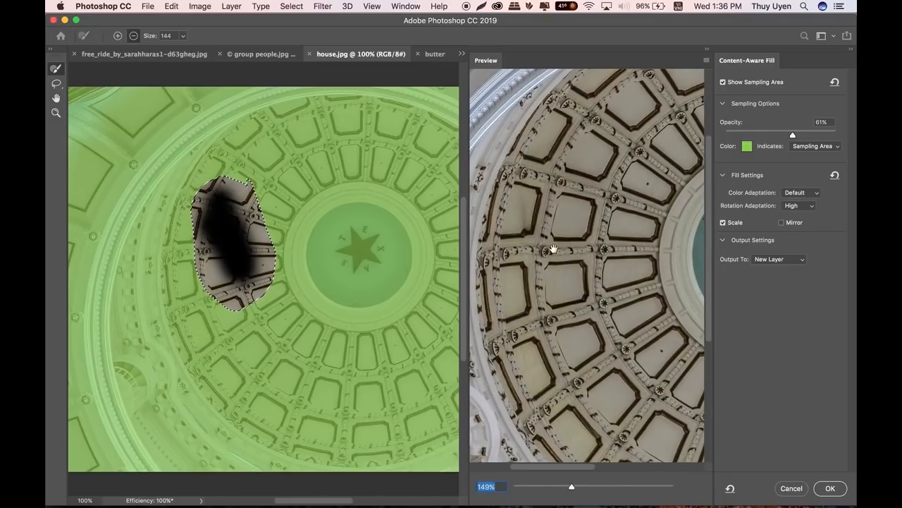
left_click(778, 266)
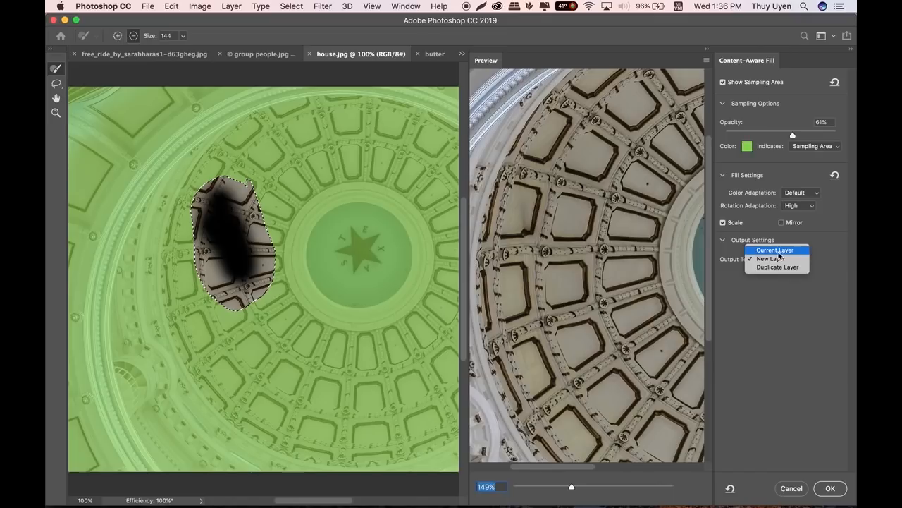
left_click(775, 259)
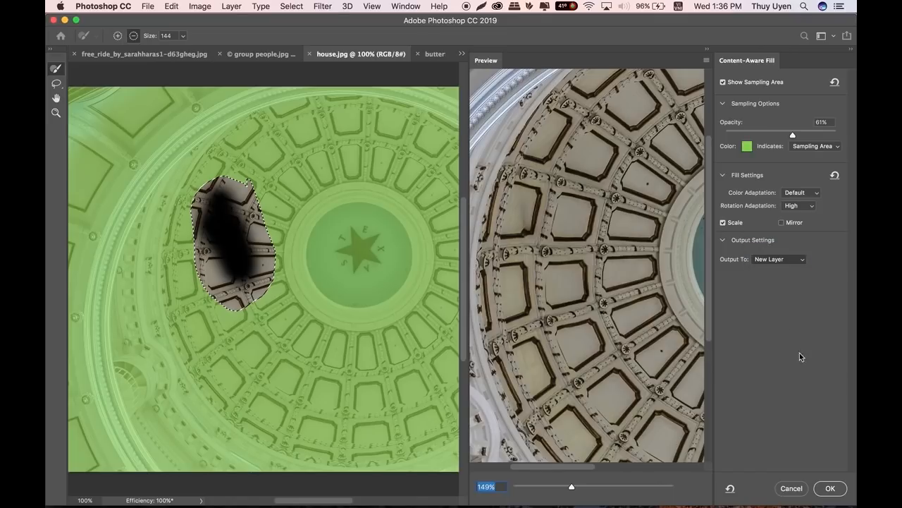
Step: Apply the ceiling fill, clear the selection, and compare the image with the fill layer hidden and shown
left_click(822, 491)
key("super+d")
left_click(625, 136)
left_click(625, 136)
left_click(624, 136)
left_click(625, 136)
left_click(625, 136)
left_click(624, 136)
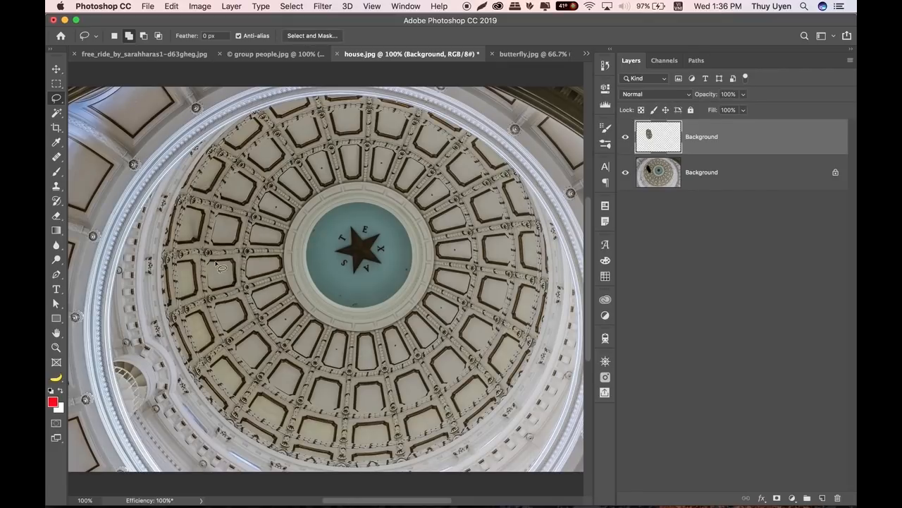
key("v")
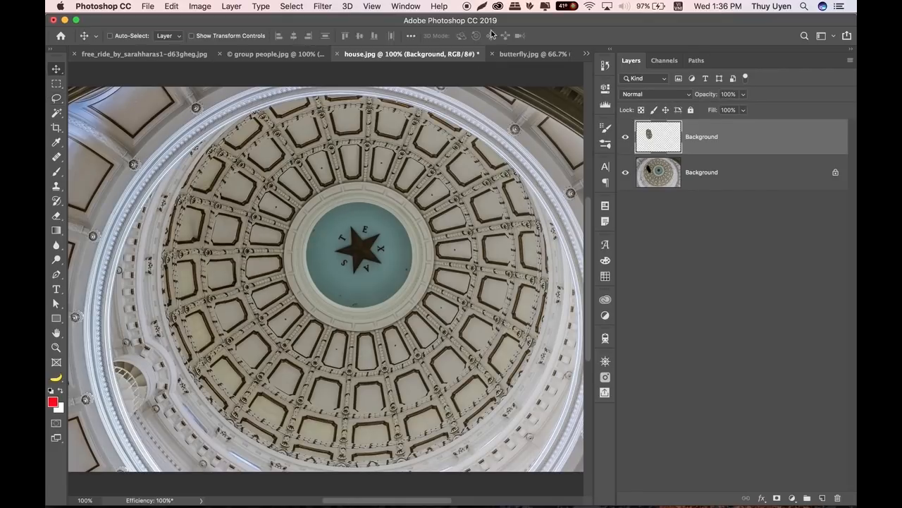
Step: In butterfly.jpg, outline the missing part of the right wing with the Lasso tool and open it in Content-Aware Fill
left_click(528, 54)
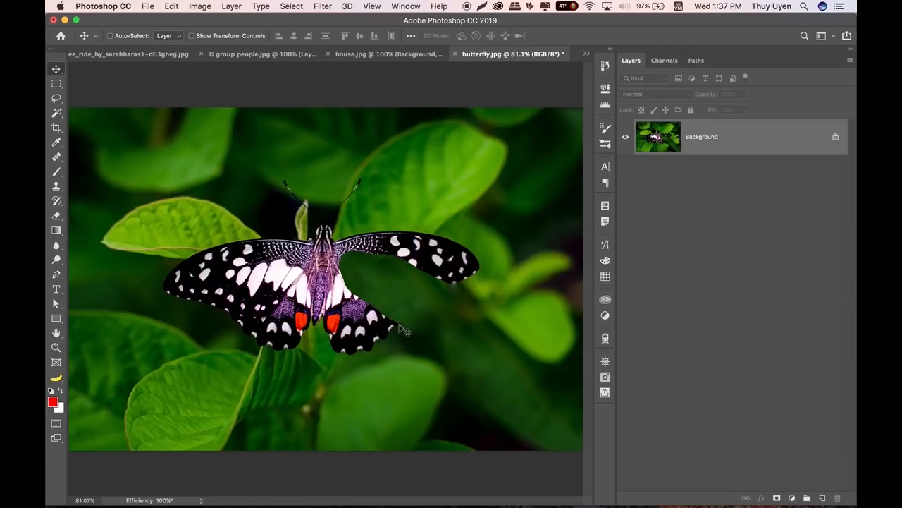
scroll(437, 273, "up", 3)
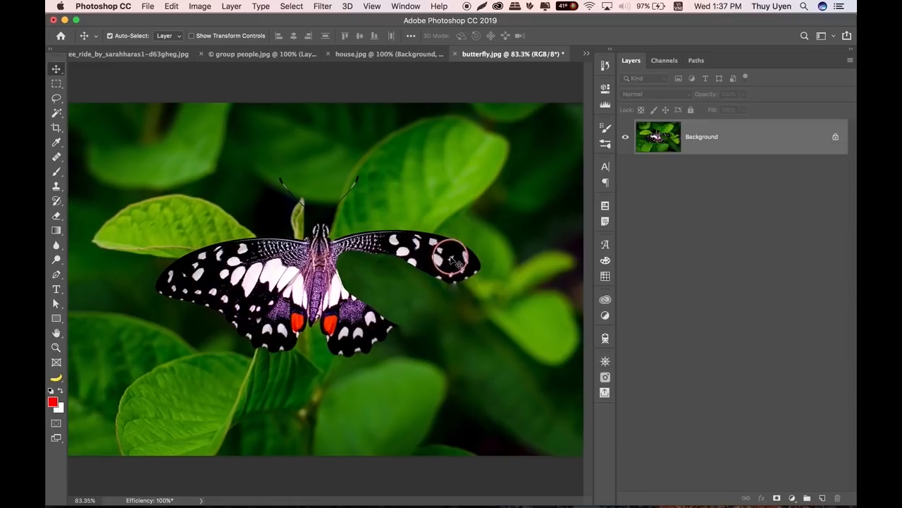
left_click(56, 98)
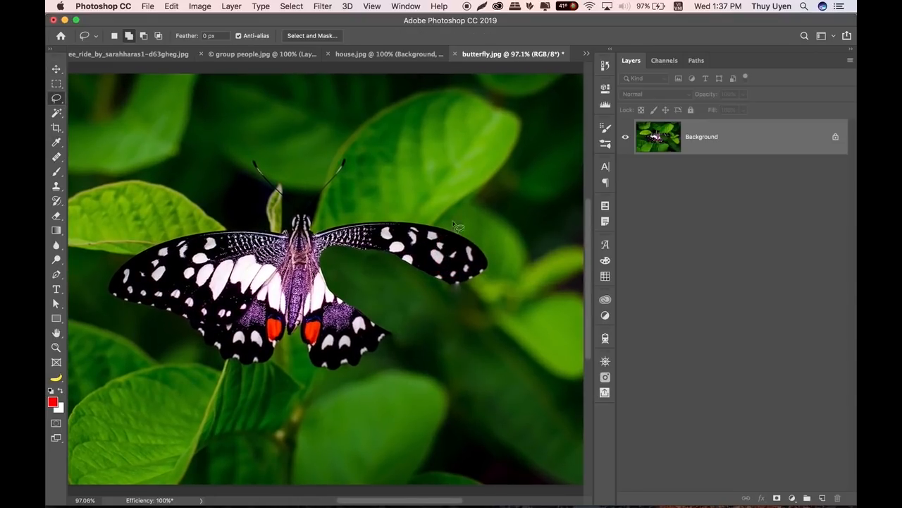
mouse_move(444, 285)
left_mouse_down()
mouse_move(365, 248)
mouse_move(333, 246)
mouse_move(319, 272)
mouse_move(330, 295)
mouse_move(383, 337)
mouse_move(459, 299)
mouse_move(445, 283)
left_mouse_up()
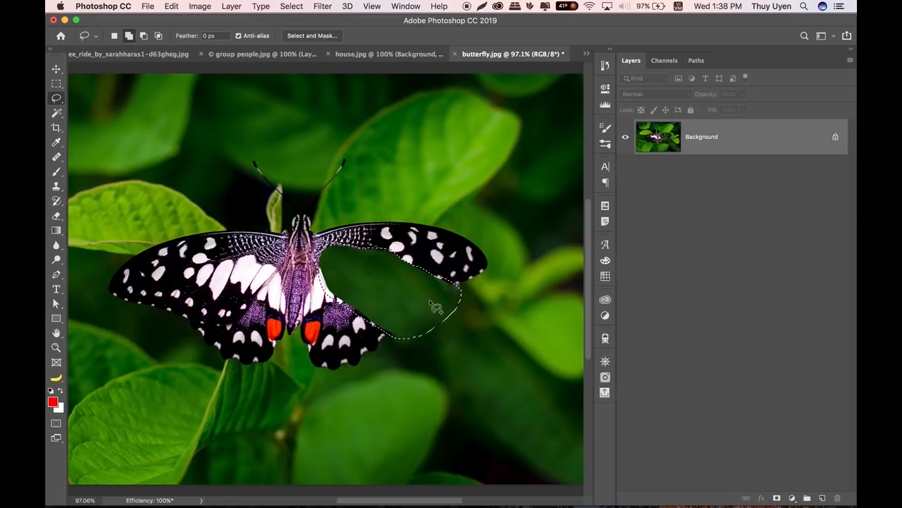
left_click(172, 6)
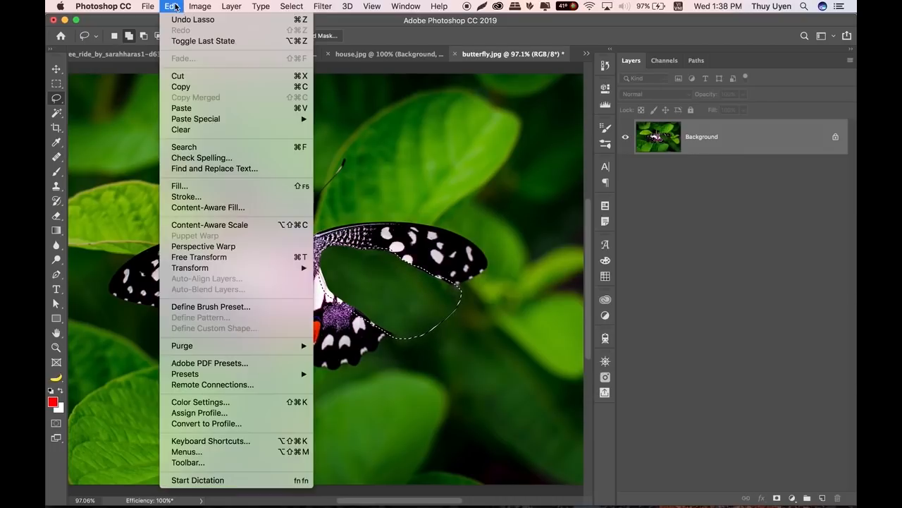
left_click(234, 205)
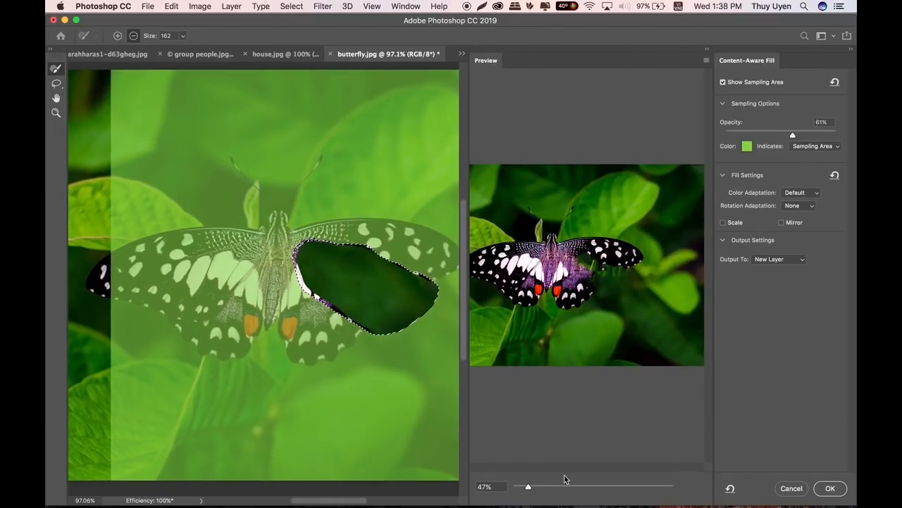
Step: Enlarge the preview around the wing, set Rotation Adaptation to High, and enable Mirror for the fill
left_click_drag(529, 488, 549, 487)
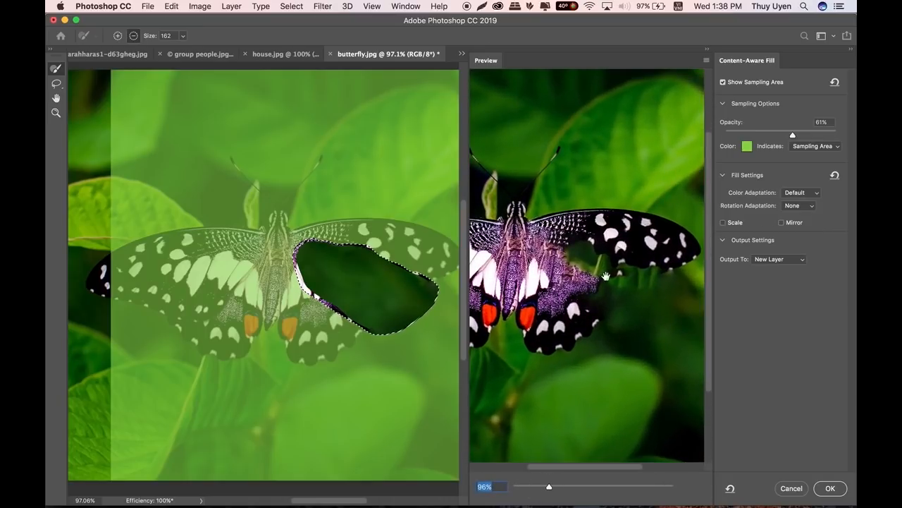
left_click_drag(582, 347, 619, 297)
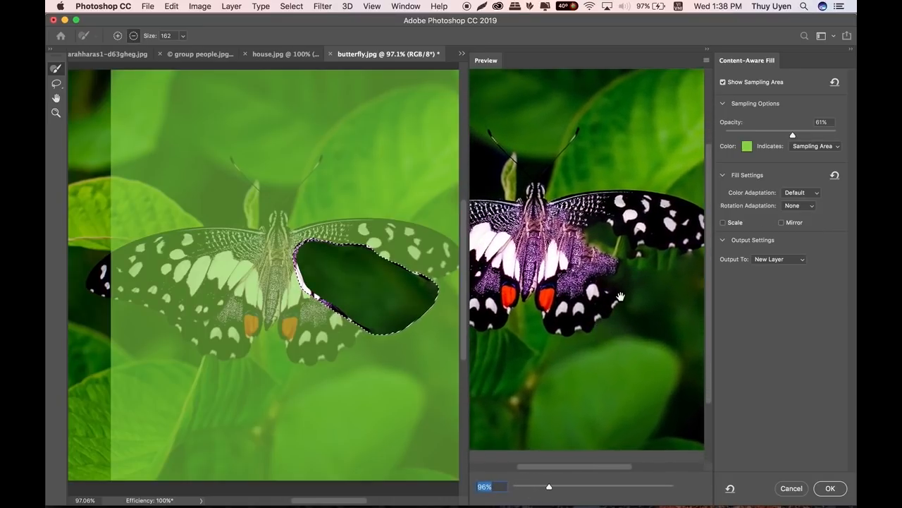
left_click(801, 208)
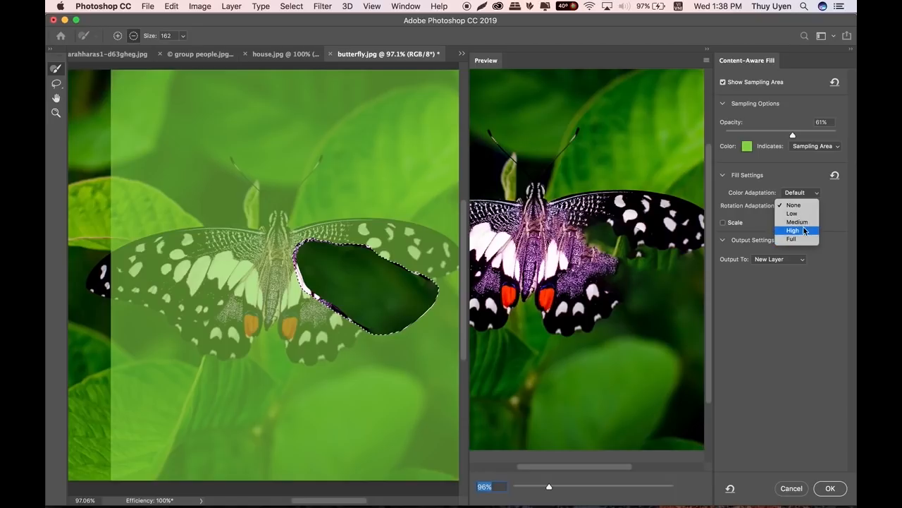
left_click(805, 231)
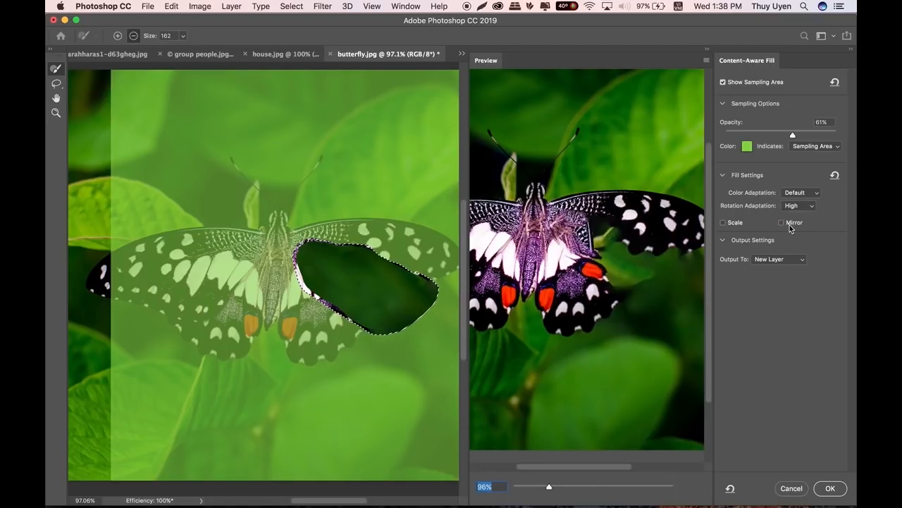
left_click(782, 223)
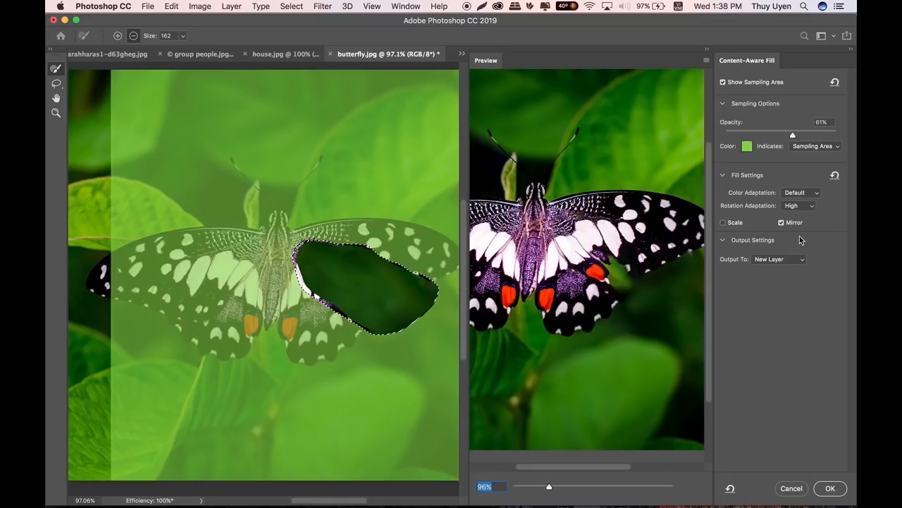
Step: Inspect the rebuilt right wing in the preview and apply the fill to a new layer
key("super+minus")
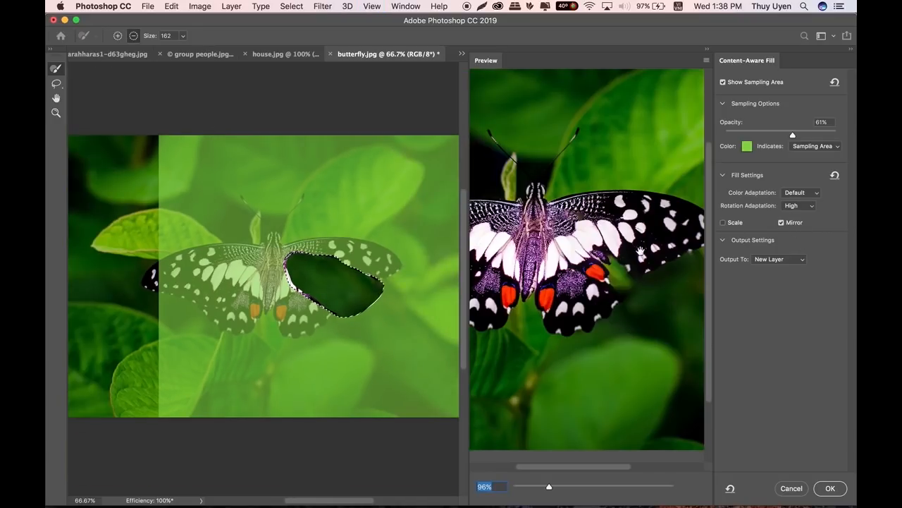
left_click_drag(568, 467, 596, 467)
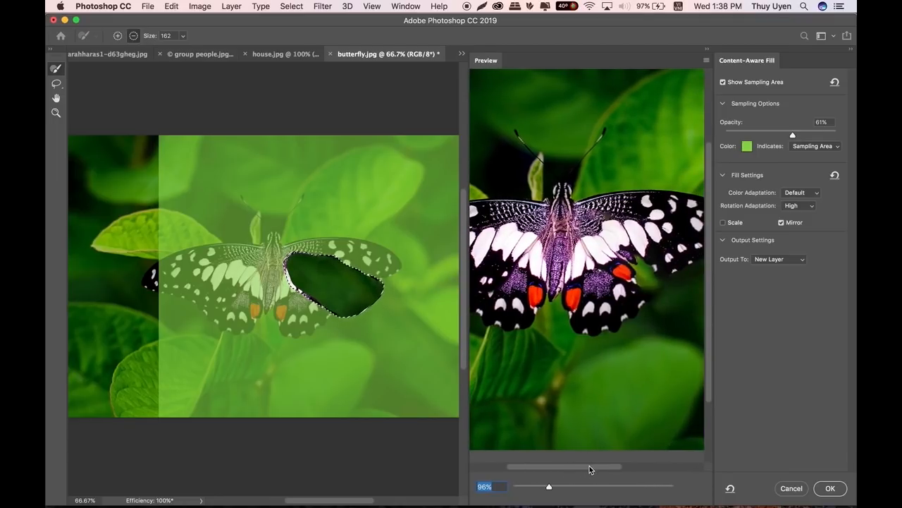
left_click_drag(589, 466, 605, 467)
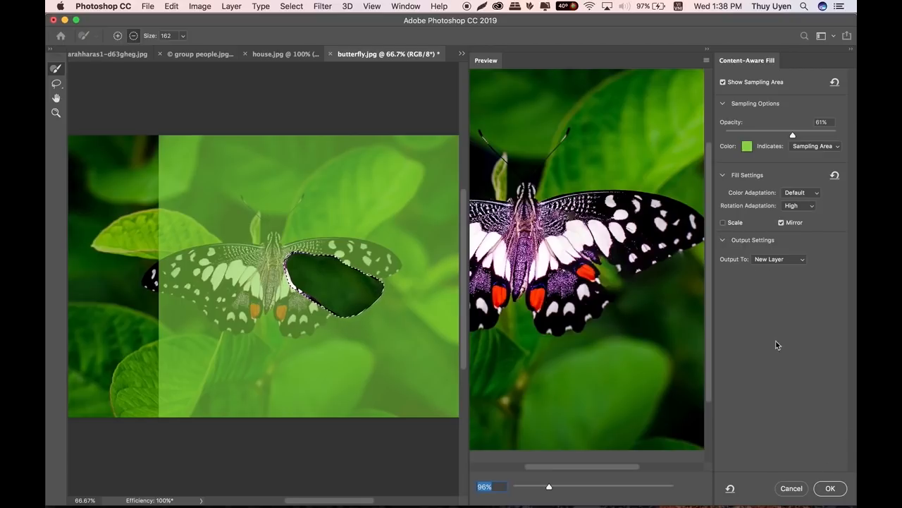
left_click(830, 488)
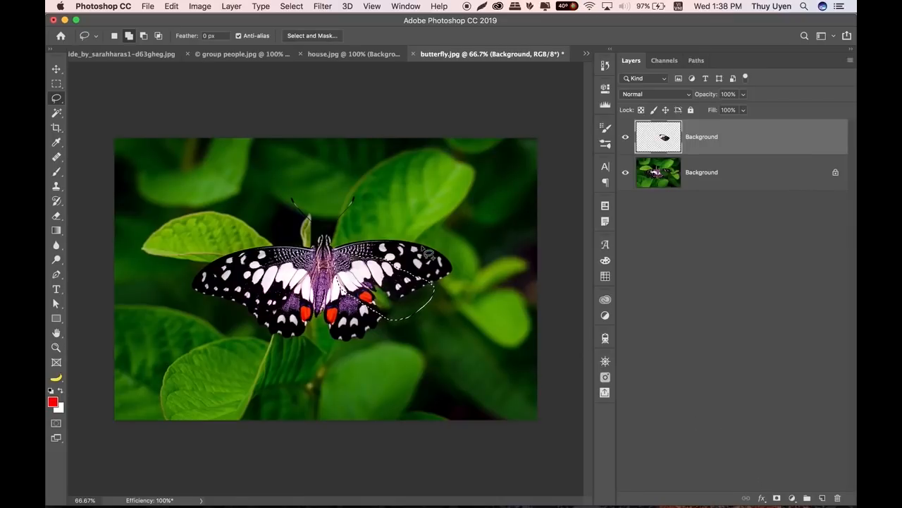
Step: Clear the wing selection and lasso the remaining green gap between the upper and lower right wings
key("super+d")
scroll(415, 304, "up", 5)
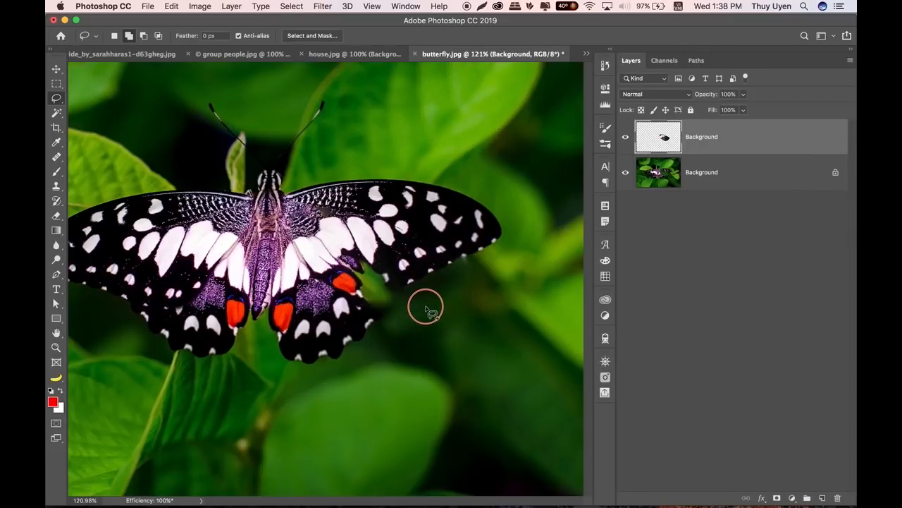
mouse_move(388, 268)
left_mouse_down()
mouse_move(334, 268)
mouse_move(358, 283)
mouse_move(374, 272)
mouse_move(346, 254)
mouse_move(349, 296)
mouse_move(385, 330)
mouse_move(413, 292)
mouse_move(386, 270)
left_mouse_up()
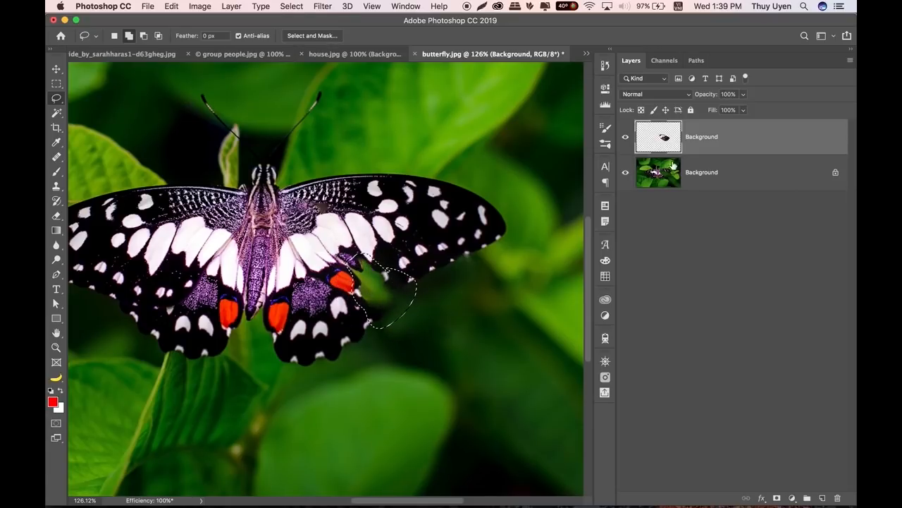
Step: Try filling the wing gap from the original image layer in Content-Aware Fill with High rotation adaptation and Mirror enabled
left_click(716, 171)
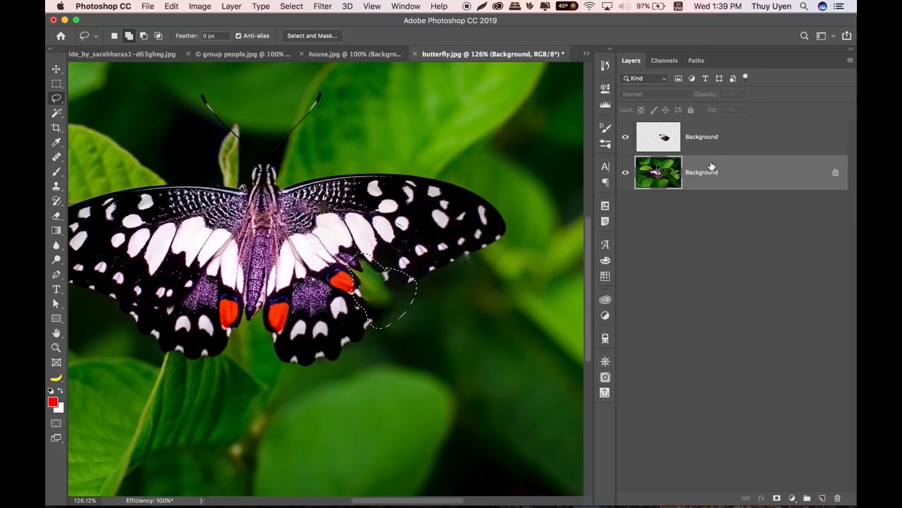
left_click(172, 7)
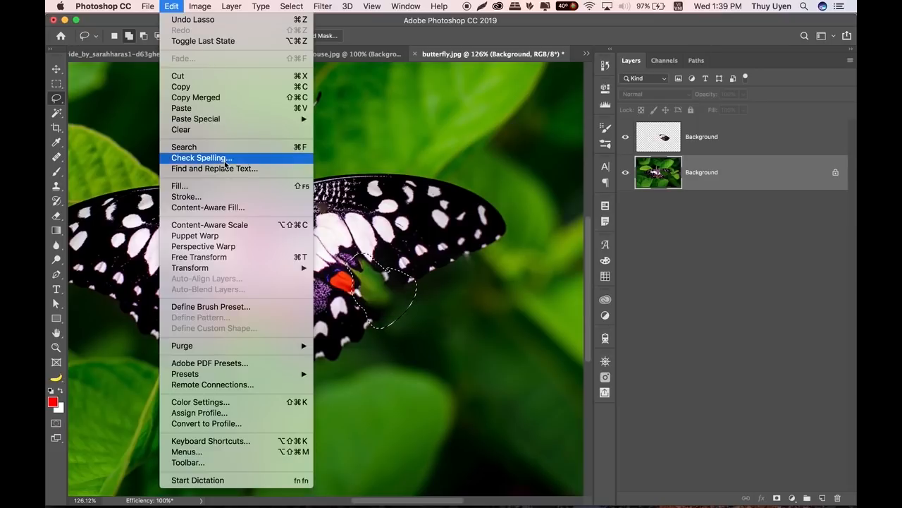
left_click(233, 208)
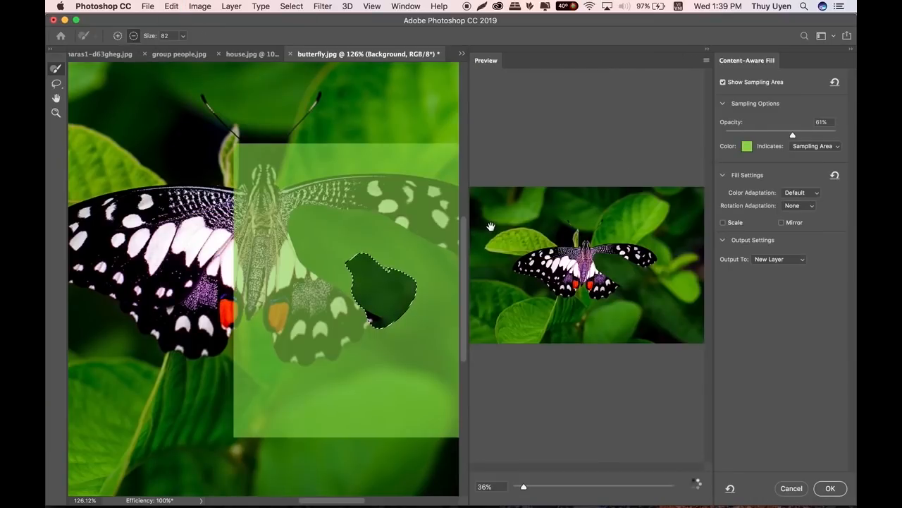
left_click(802, 192)
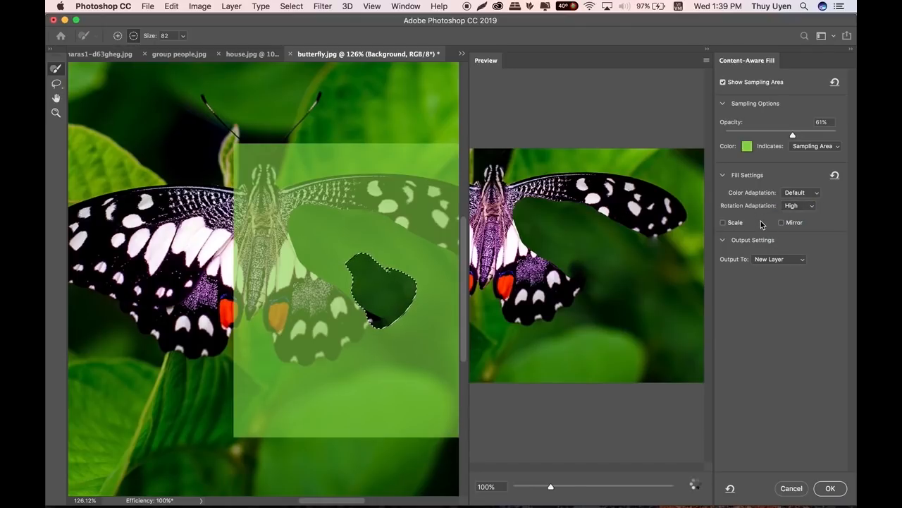
left_click(796, 224)
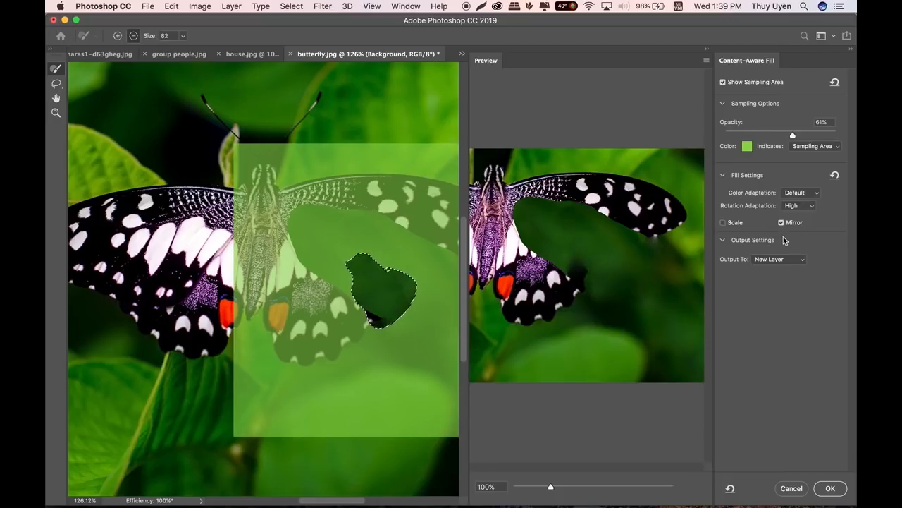
key("Return")
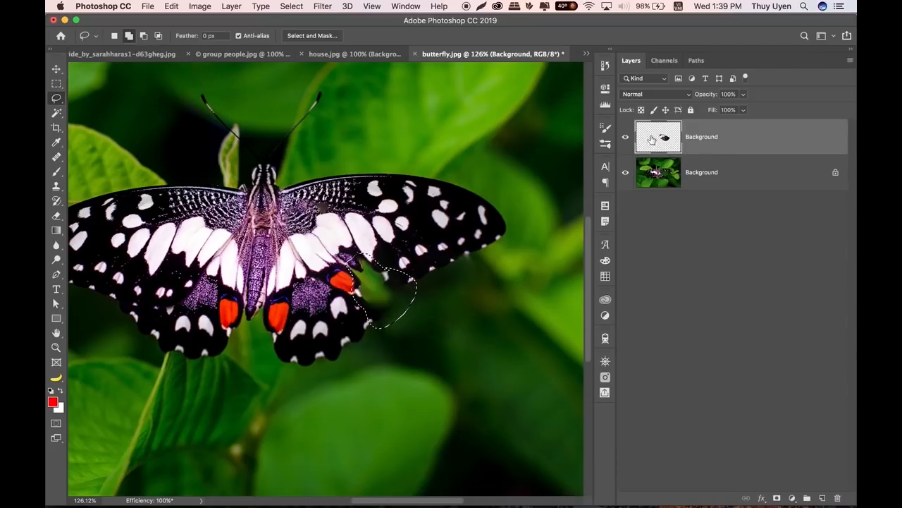
Step: Fill the wing gap from the wing fill layer using Content-Aware Fill with High rotation adaptation and Mirror, output to a new layer
left_click(169, 7)
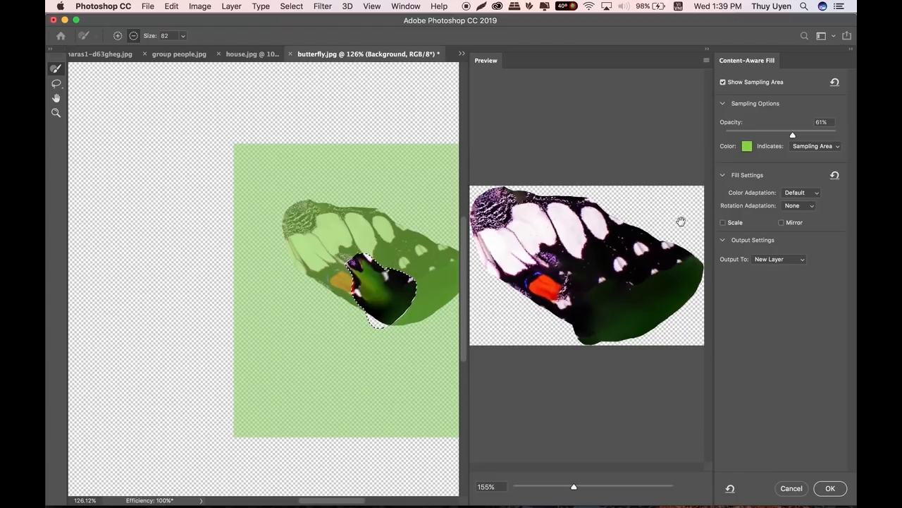
left_click(793, 206)
left_click(796, 231)
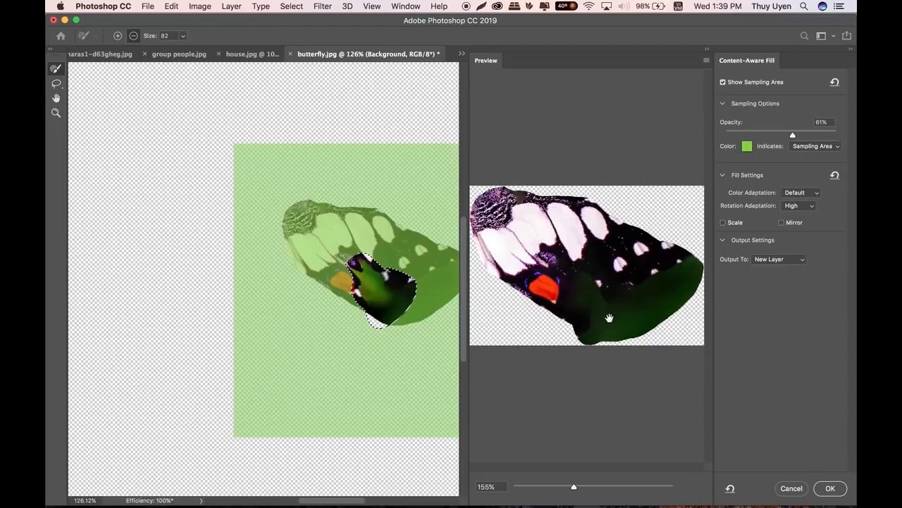
left_click(781, 222)
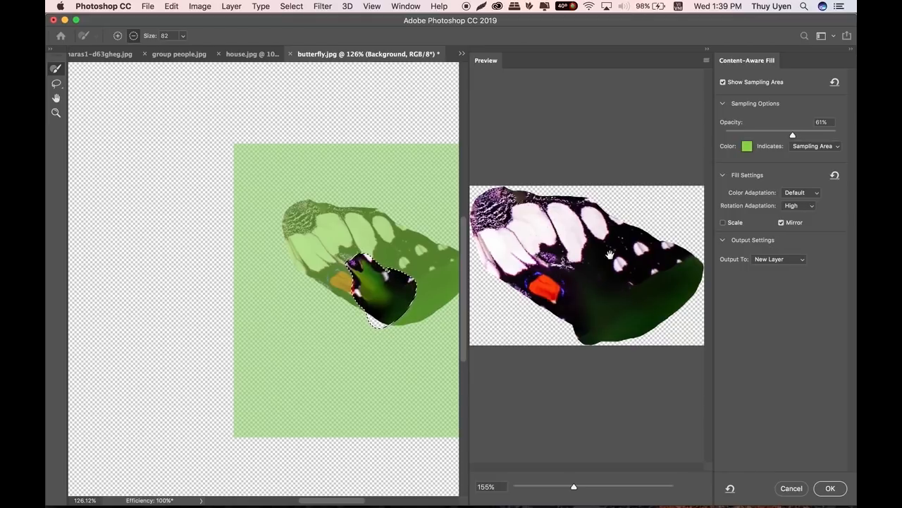
left_click(832, 488)
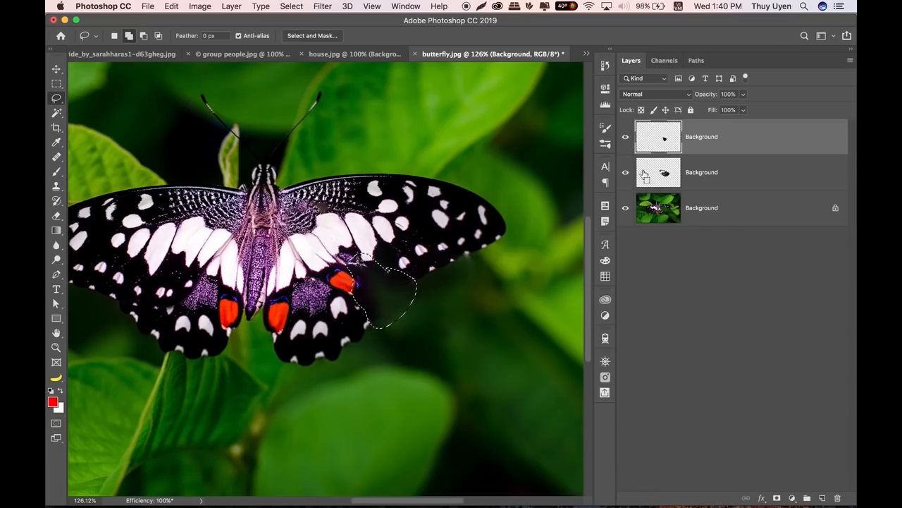
Step: Clear the gap selection and compare the wing with the newest fill layer hidden and shown
left_click(626, 137)
key("super+d")
left_click(626, 137)
left_click(626, 137)
left_click(626, 137)
Step: Rebuild the right wing's edge across the filled gap with a size 60 Clone Stamp sampled from nearby wing spots
scroll(427, 282, "up", 1)
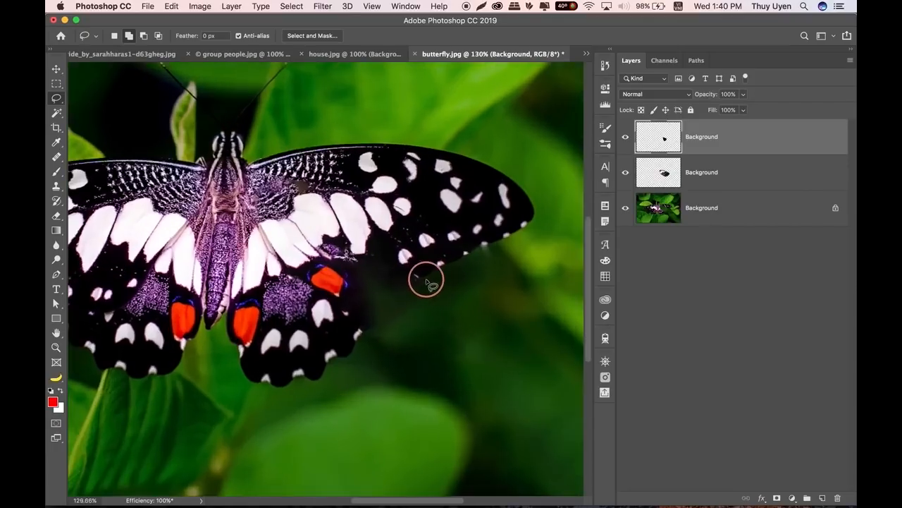
scroll(427, 282, "up", 3)
key("s")
key("bracketleft")
left_click(346, 322, "alt")
mouse_move(408, 283)
left_mouse_down()
mouse_move(404, 276)
mouse_move(362, 318)
left_mouse_up()
mouse_move(352, 272)
left_mouse_down()
mouse_move(357, 289)
mouse_move(370, 277)
mouse_move(358, 299)
left_mouse_up()
left_click(347, 323, "alt")
left_click(355, 317, "alt")
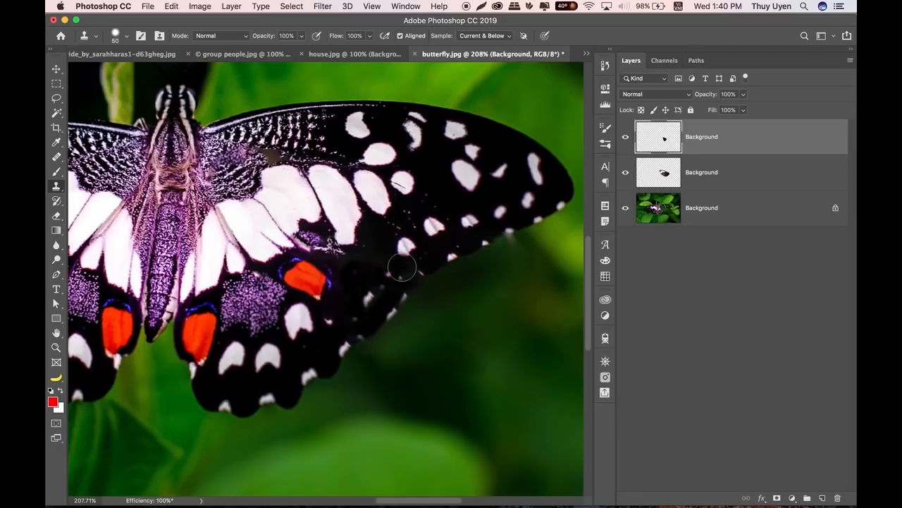
key("v")
key("super+0")
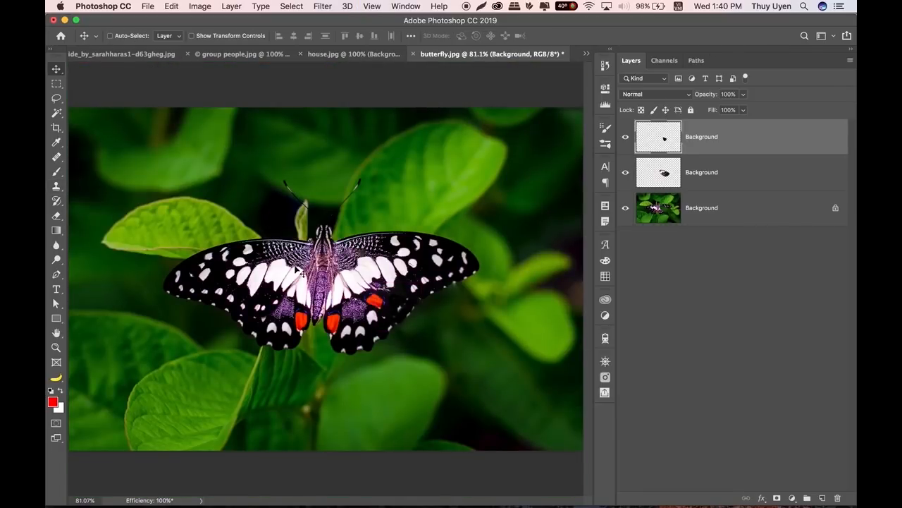